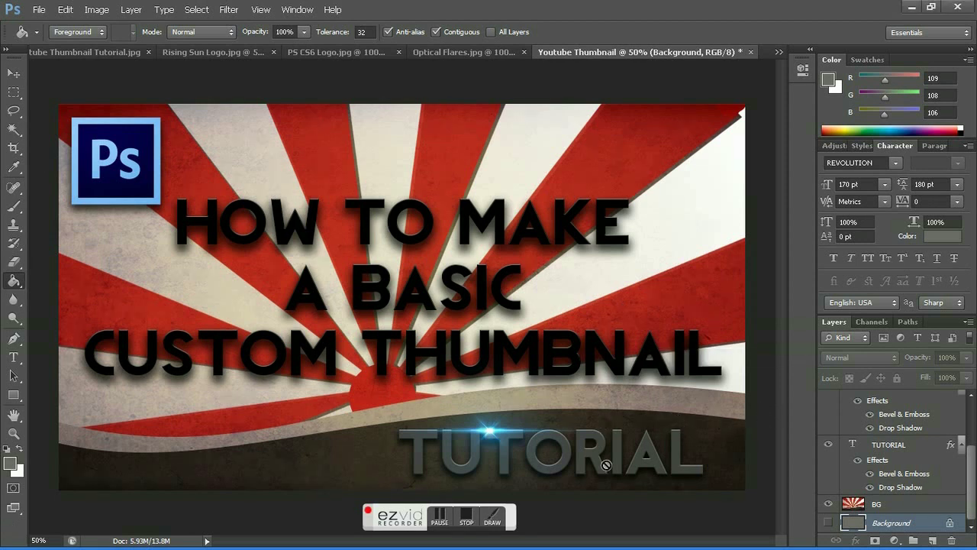
Select the Move tool
click(14, 73)
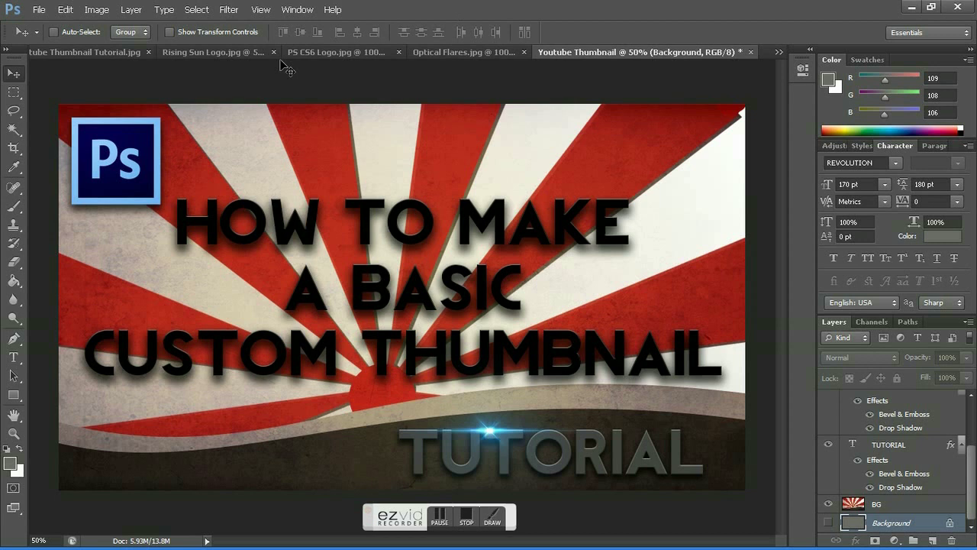
Review the Rising Sun, PS CS6 Logo and Optical Flares images, then return to the finished thumbnail
click(213, 58)
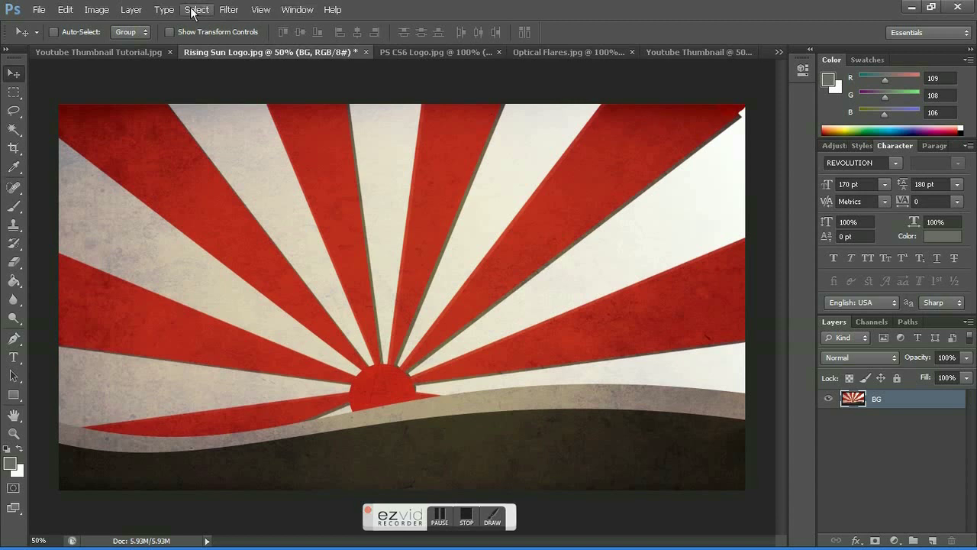
click(461, 52)
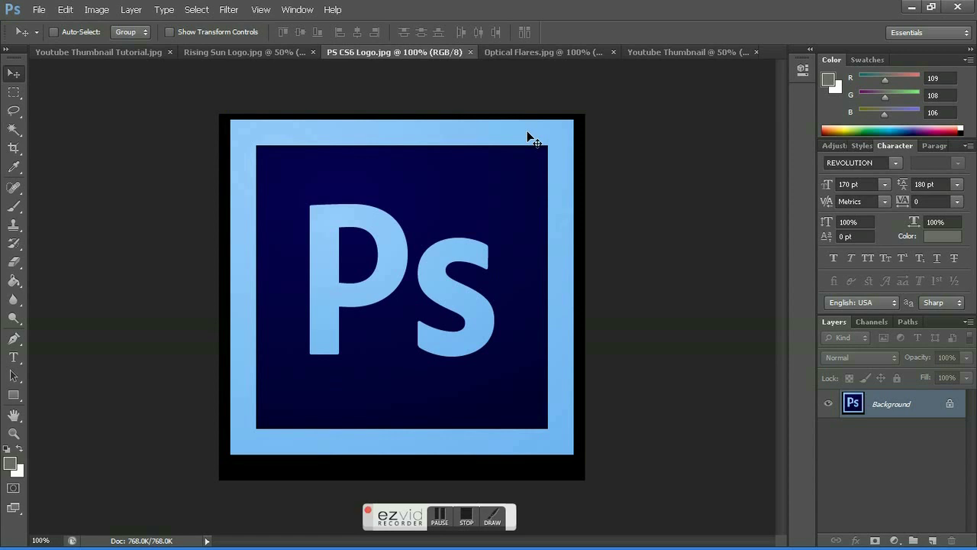
click(556, 60)
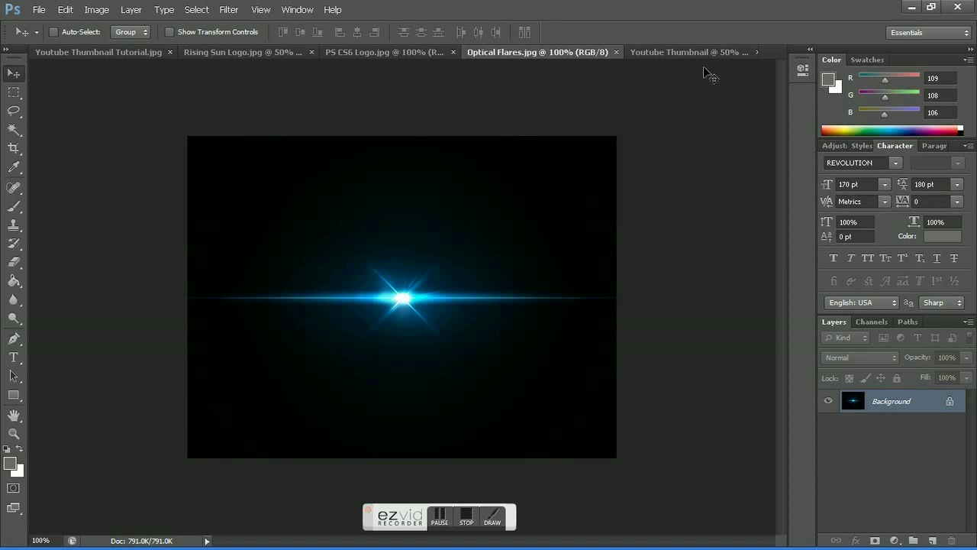
click(74, 53)
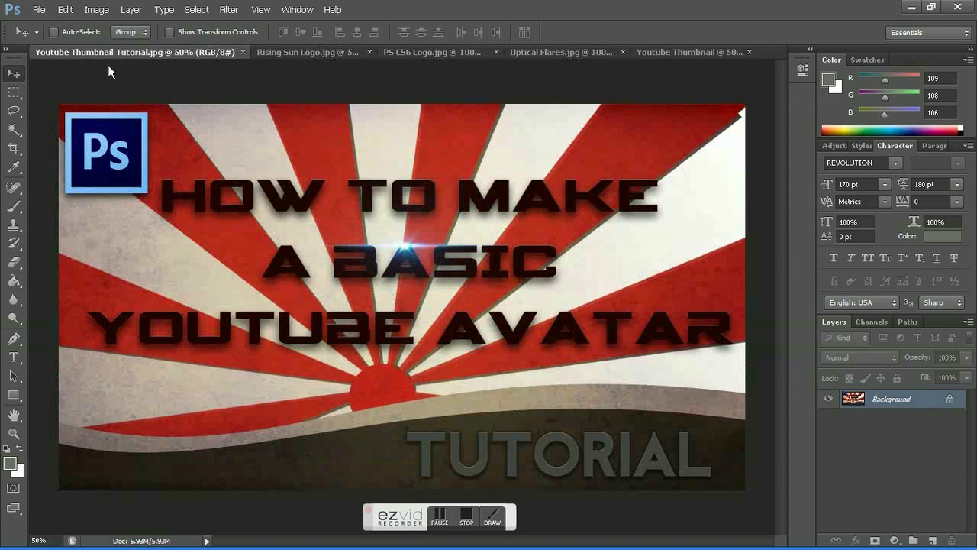
click(687, 53)
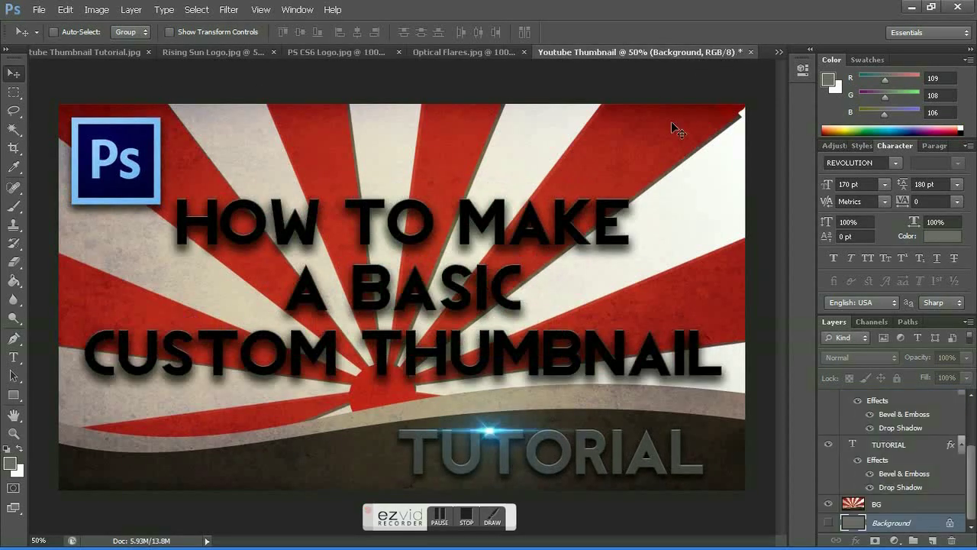
click(40, 10)
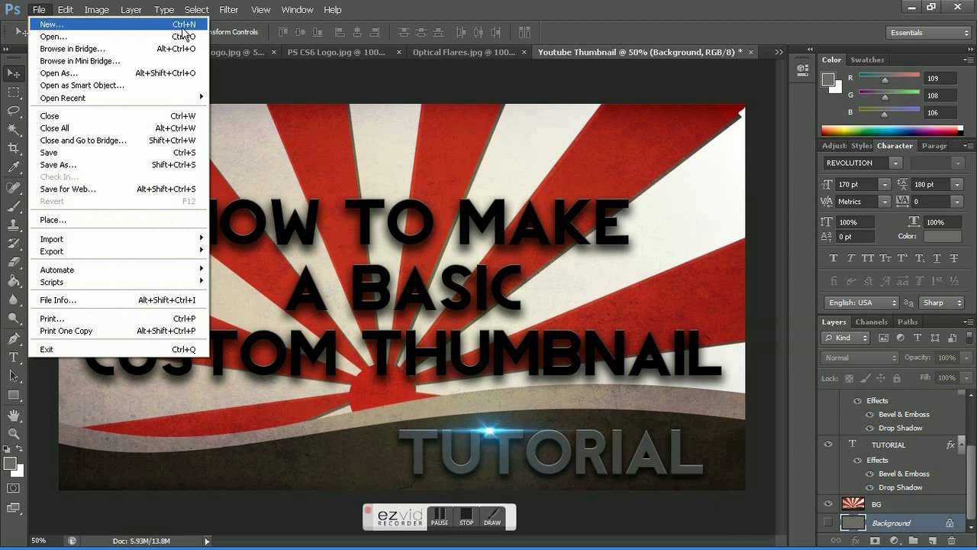
Create a new 1920×1080 px, 72 ppi document named 'Youtube Thumbnail'
key(ctrl+n)
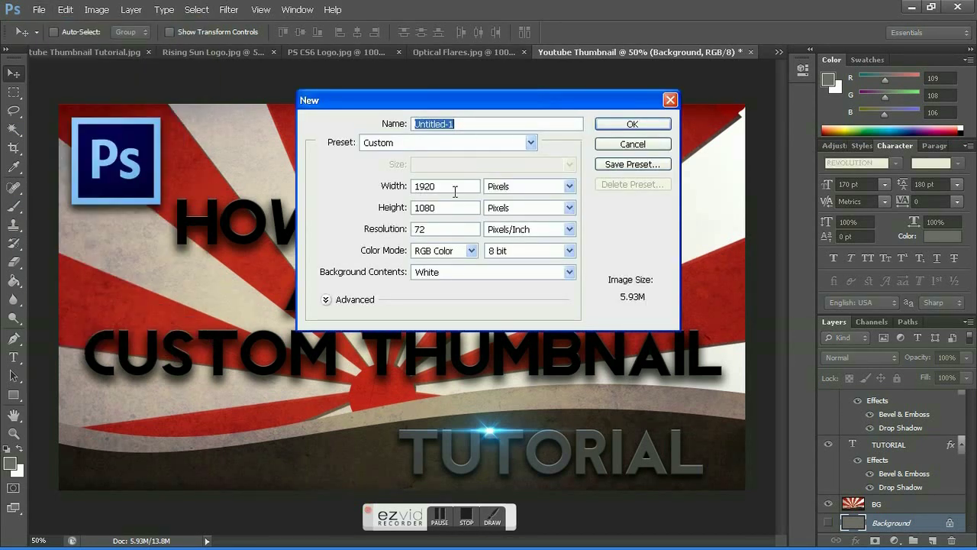
drag(450, 191, 436, 229)
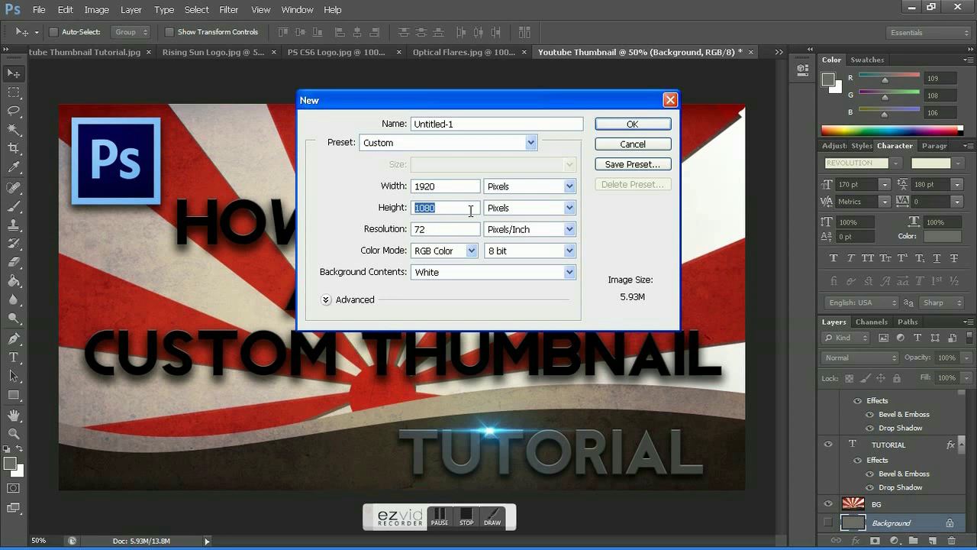
click(471, 211)
drag(435, 235, 392, 241)
click(441, 235)
click(492, 125)
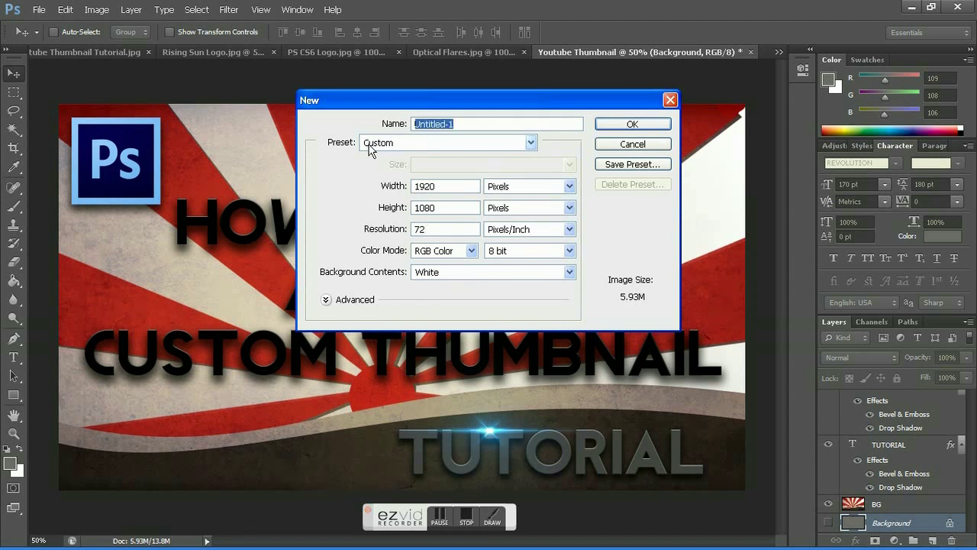
text(Yo)
key(BackSpace)
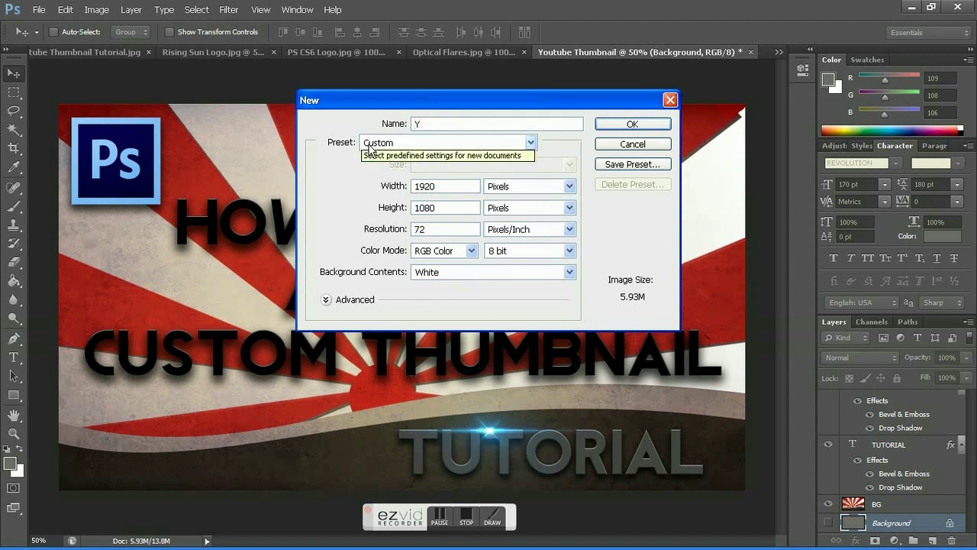
text(utube Thumbnail)
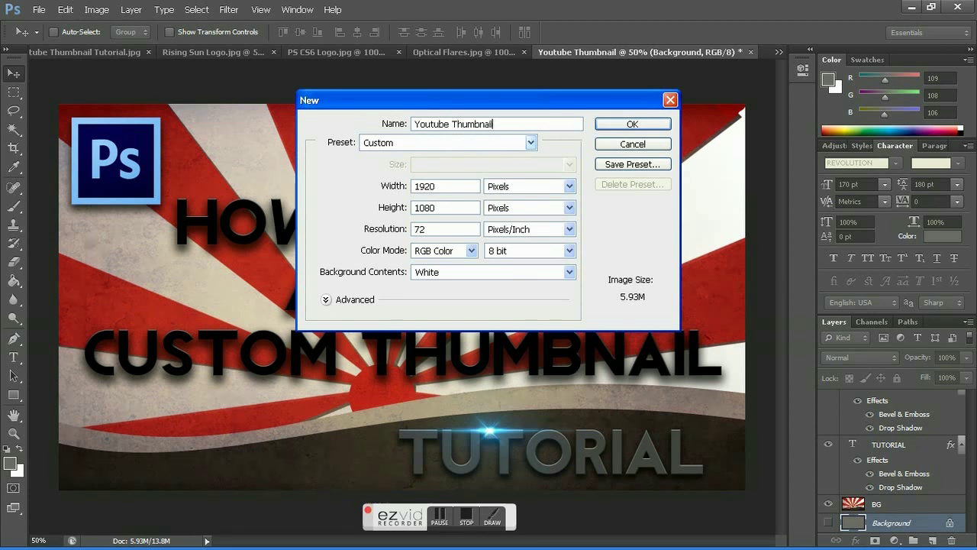
key(Return)
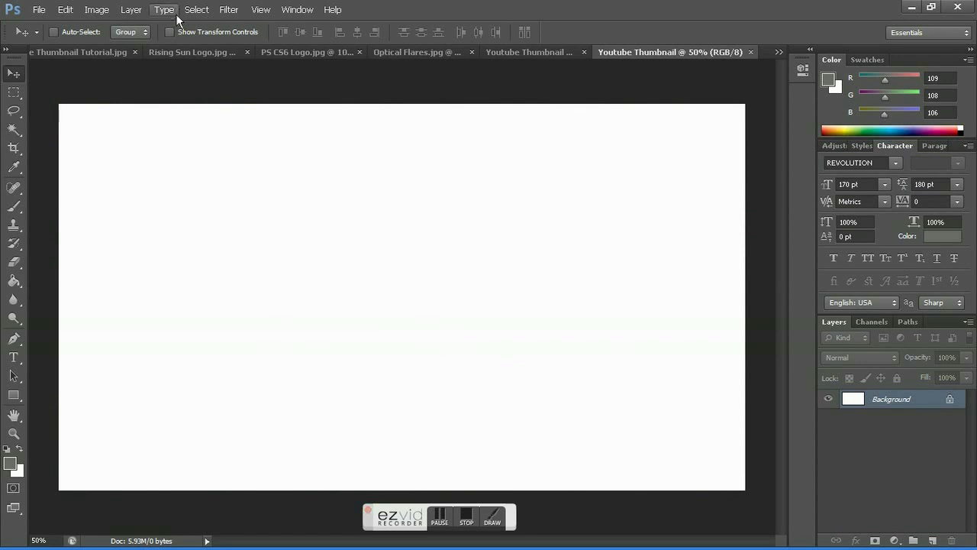
Drag the Rising Sun image into Youtube Thumbnail and position it to fill the canvas
click(193, 56)
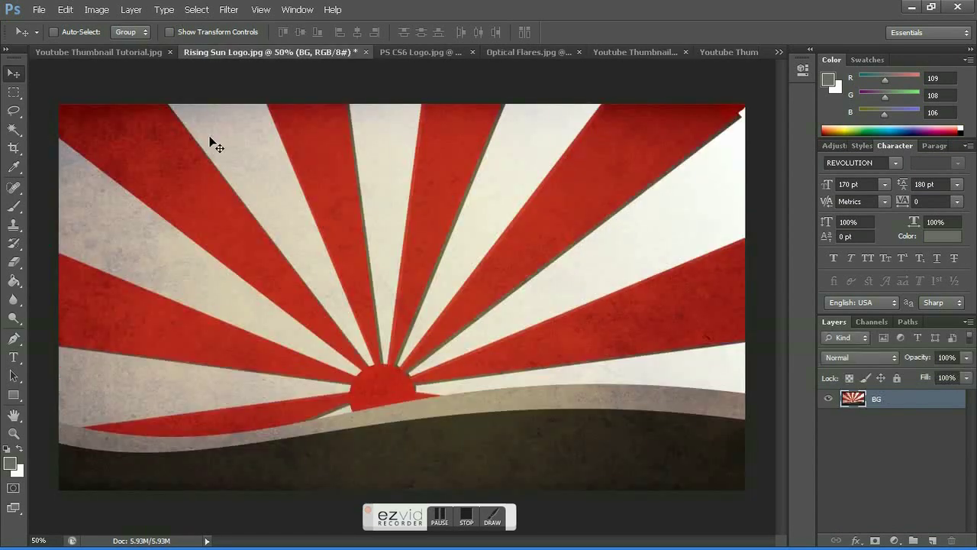
drag(209, 139, 456, 252)
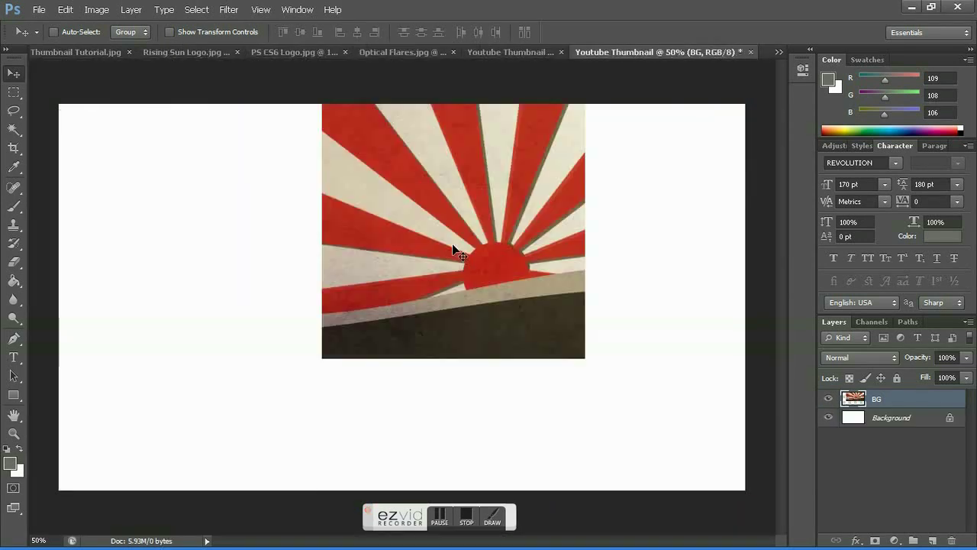
drag(588, 301, 474, 419)
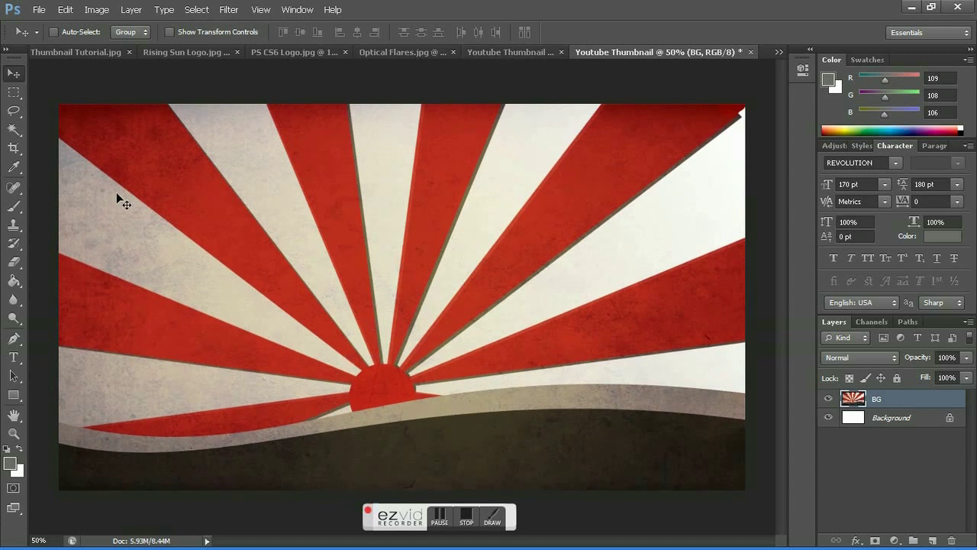
Set the Type tool to grey 79/79/79 text at 170 pt
click(13, 357)
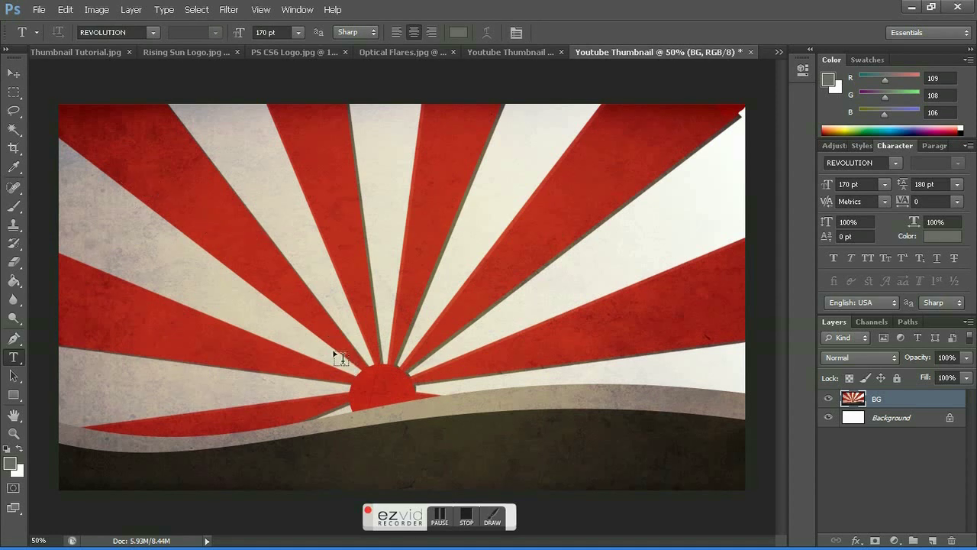
click(10, 462)
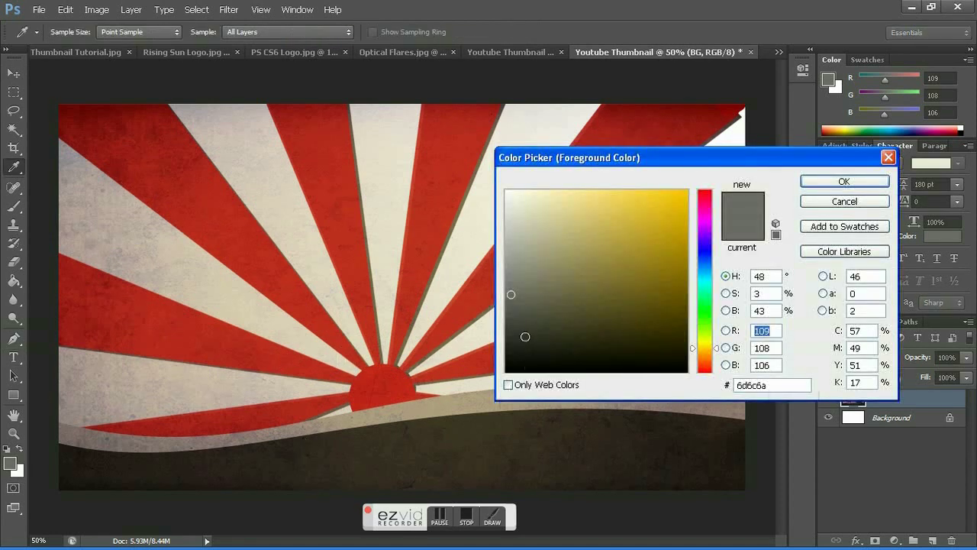
drag(520, 325, 512, 323)
click(870, 184)
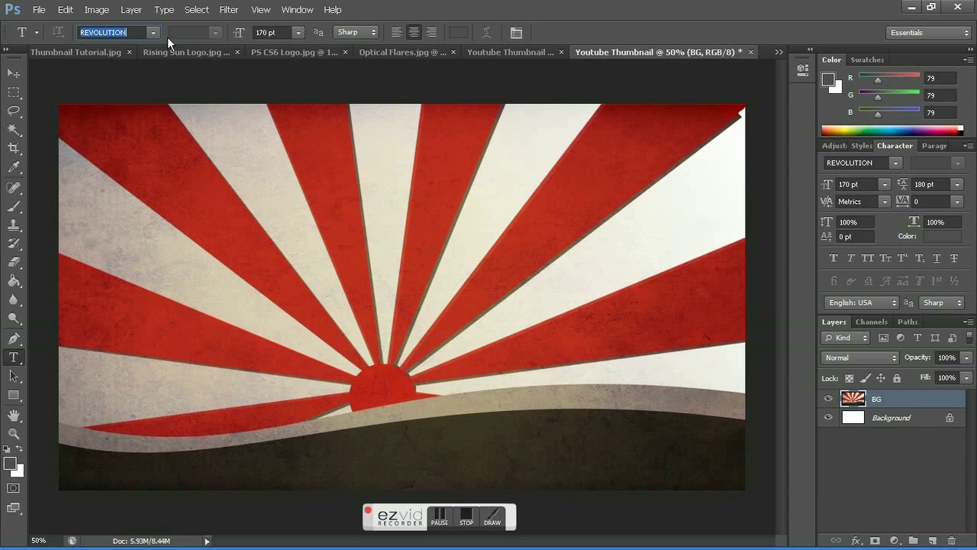
click(273, 32)
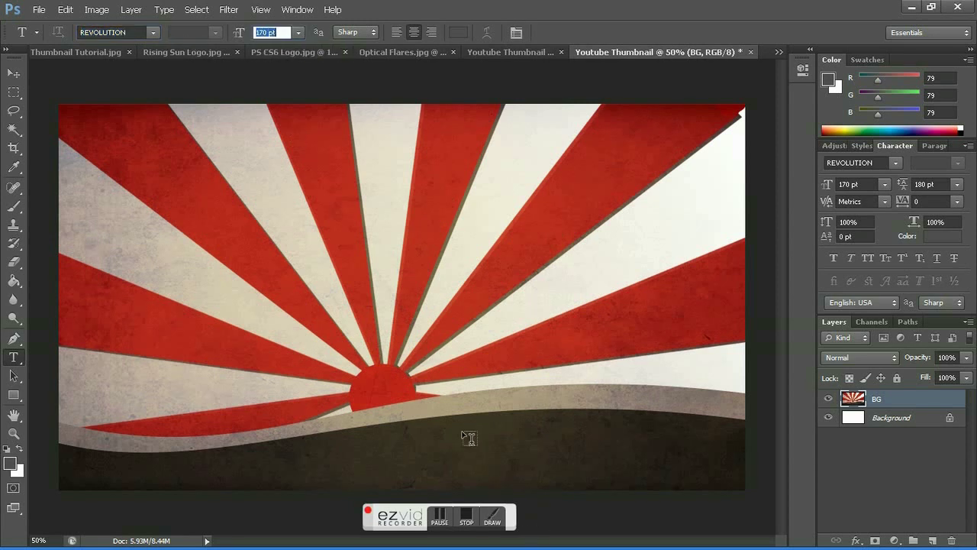
Type 'TUTORIAL' in a text box and move it into the dark lower-right band
drag(432, 407, 737, 487)
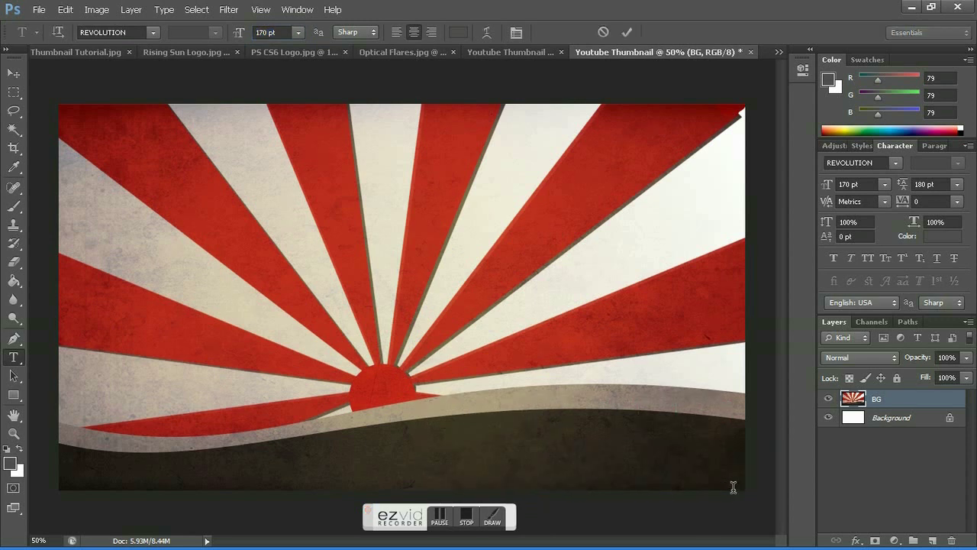
text(TUTORIA)
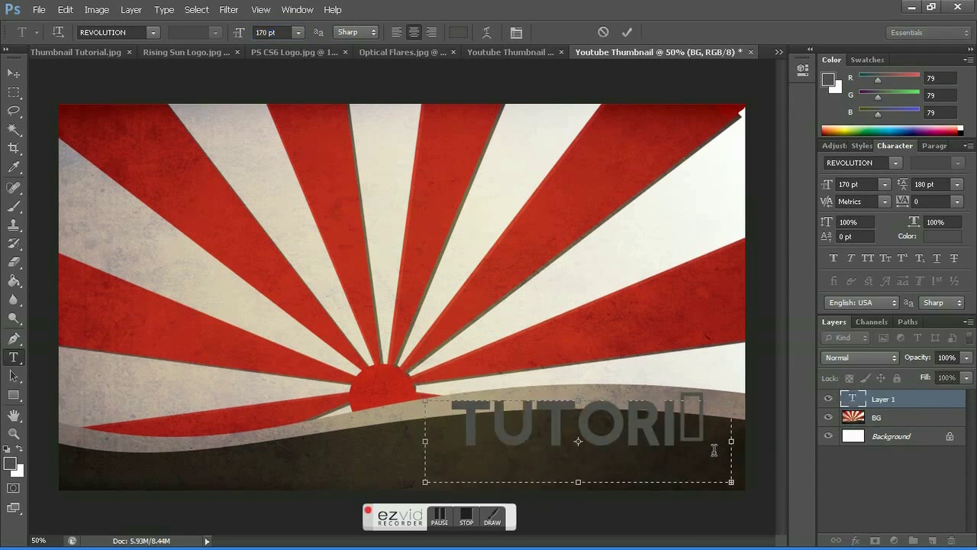
drag(425, 481, 383, 483)
text(L)
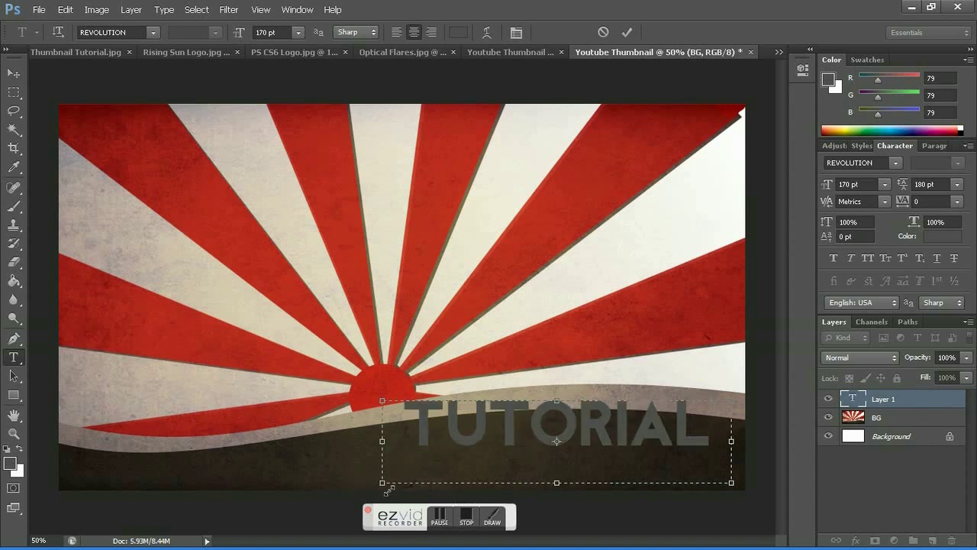
click(627, 32)
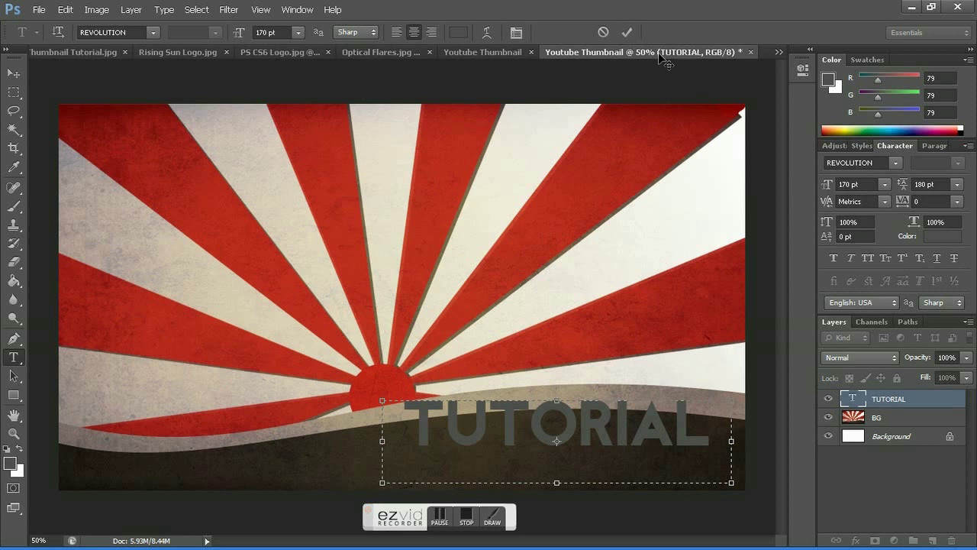
key(v)
drag(557, 429, 570, 455)
Give the TUTORIAL layer a drop shadow and a Bevel & Emboss with depth 1% and size 0
right_click(919, 409)
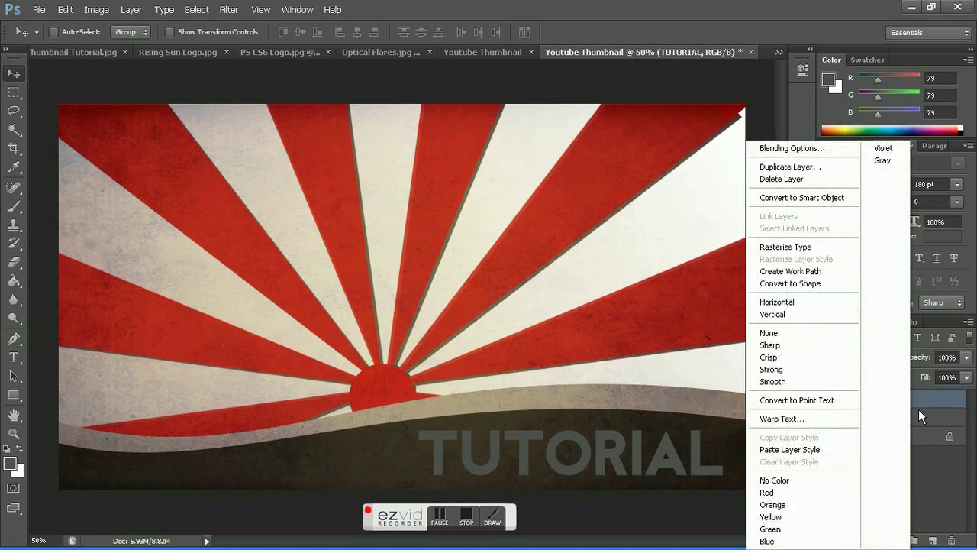
click(793, 148)
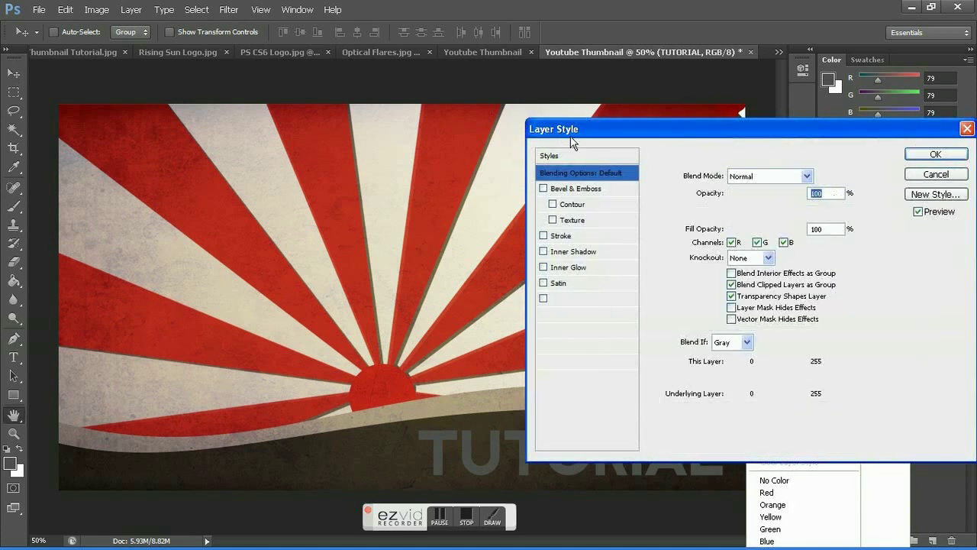
drag(581, 135, 540, 49)
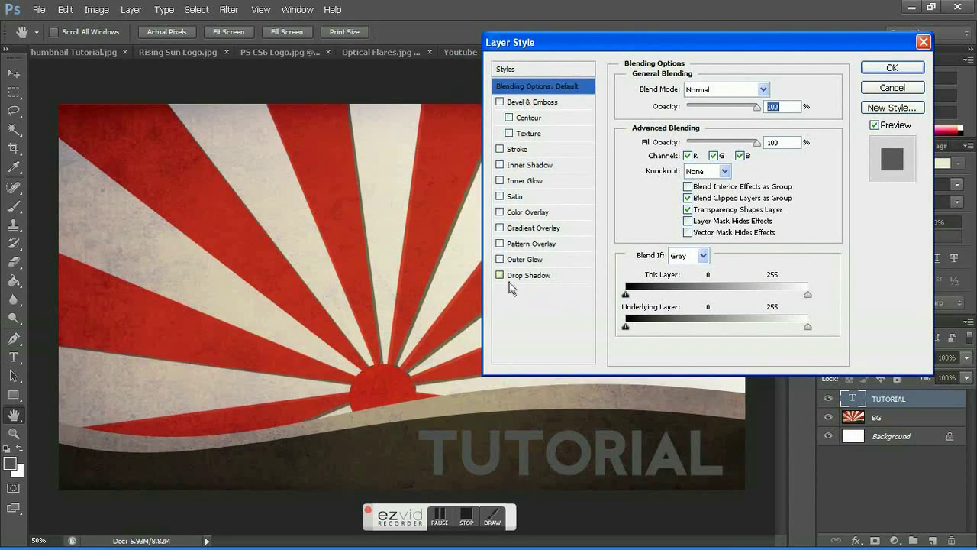
click(555, 279)
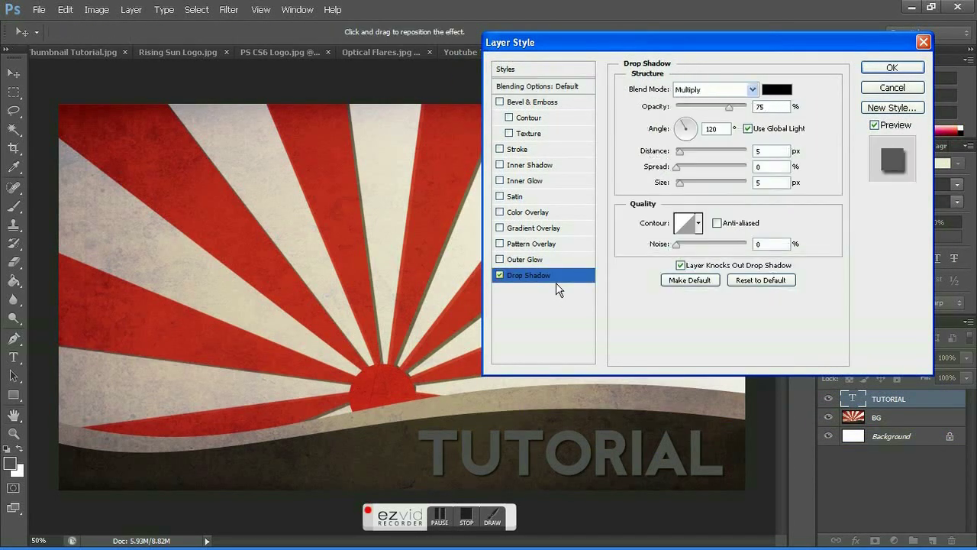
click(512, 104)
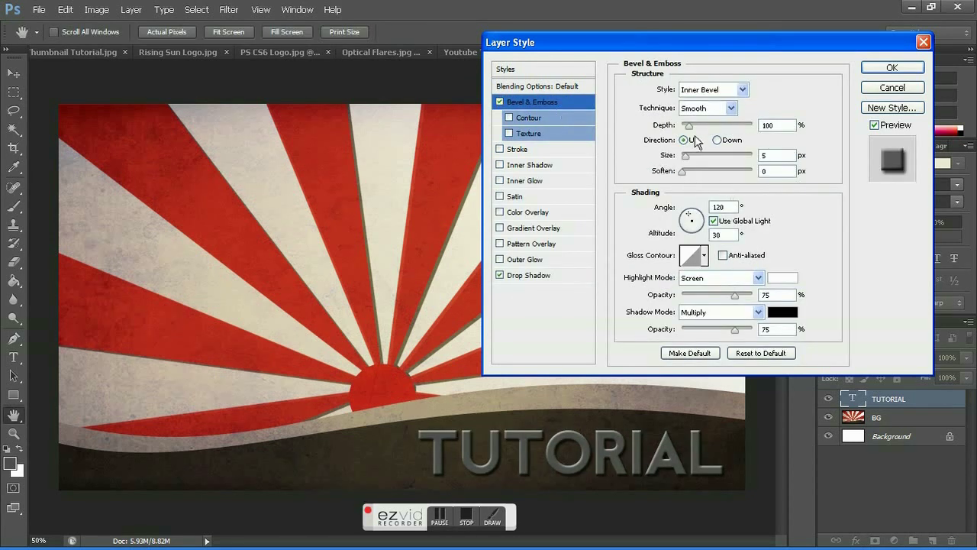
text(1)
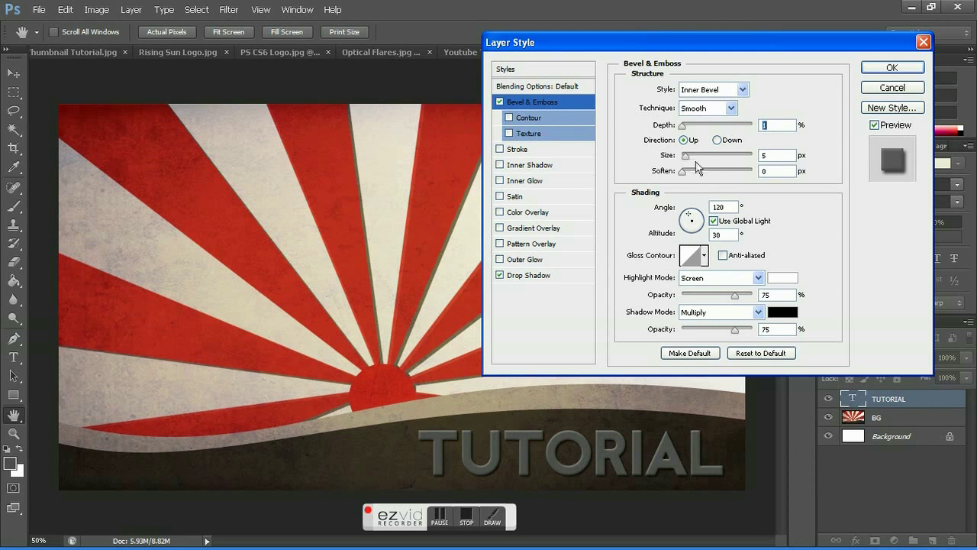
key(Tab)
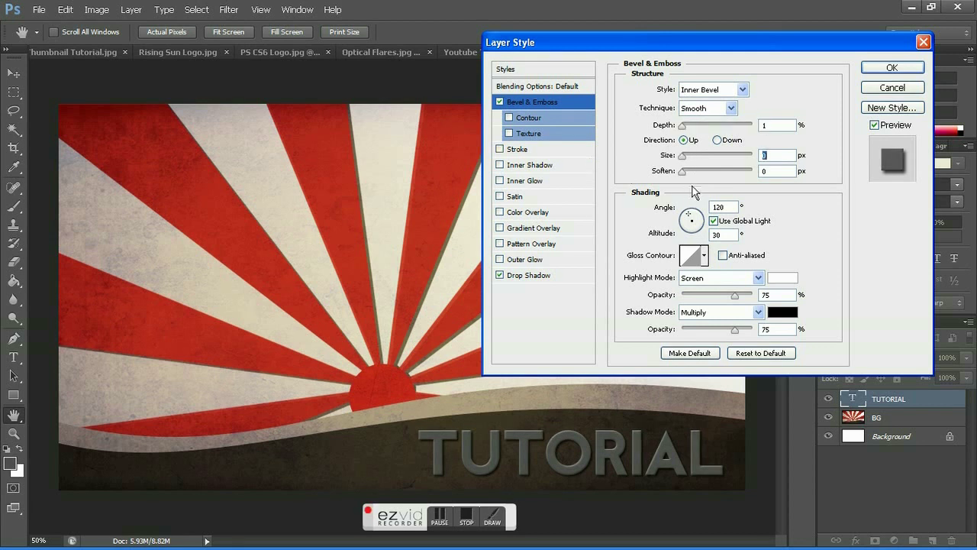
text(0)
key(Tab)
Set the TUTORIAL drop shadow to 13 px distance, 90° angle, 10% spread, 18 px size, and apply it
click(535, 277)
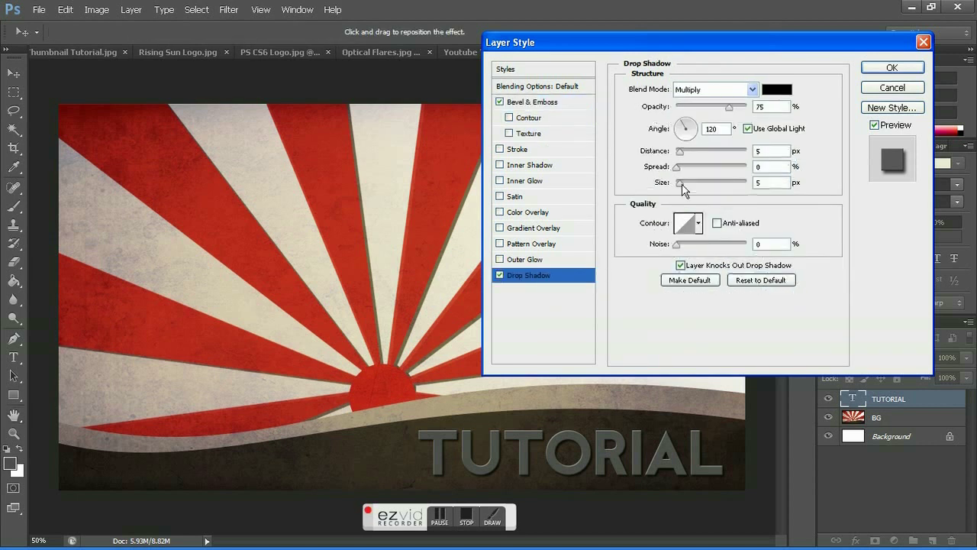
drag(689, 158, 693, 160)
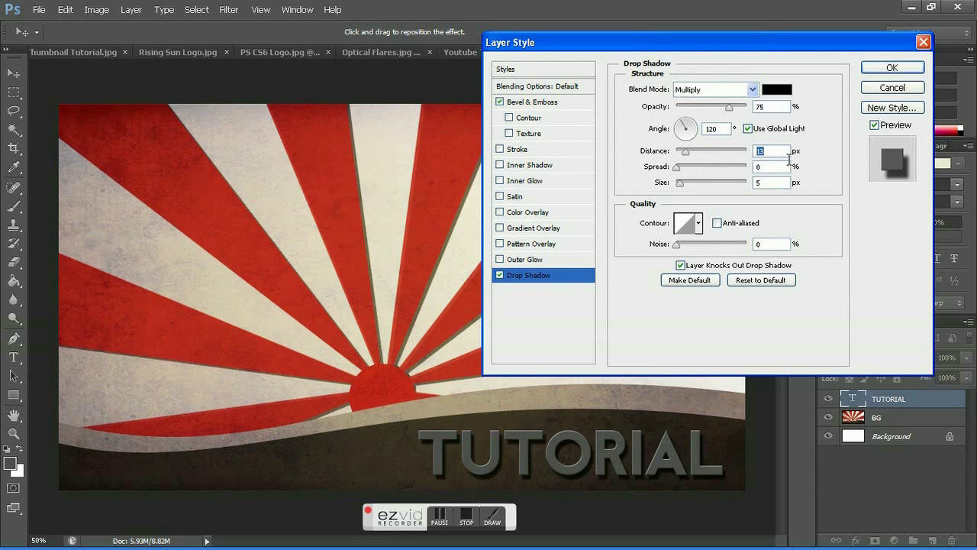
click(726, 131)
click(686, 122)
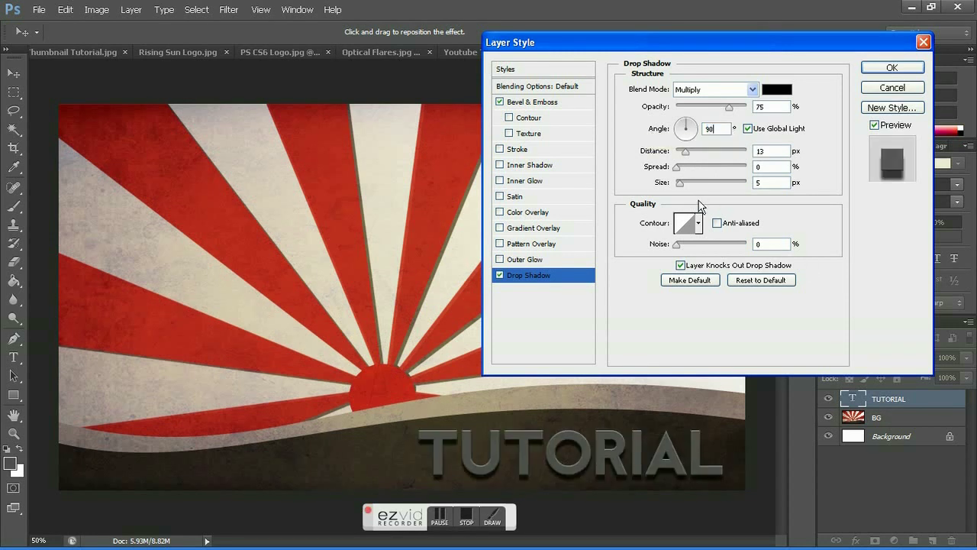
drag(681, 173, 692, 189)
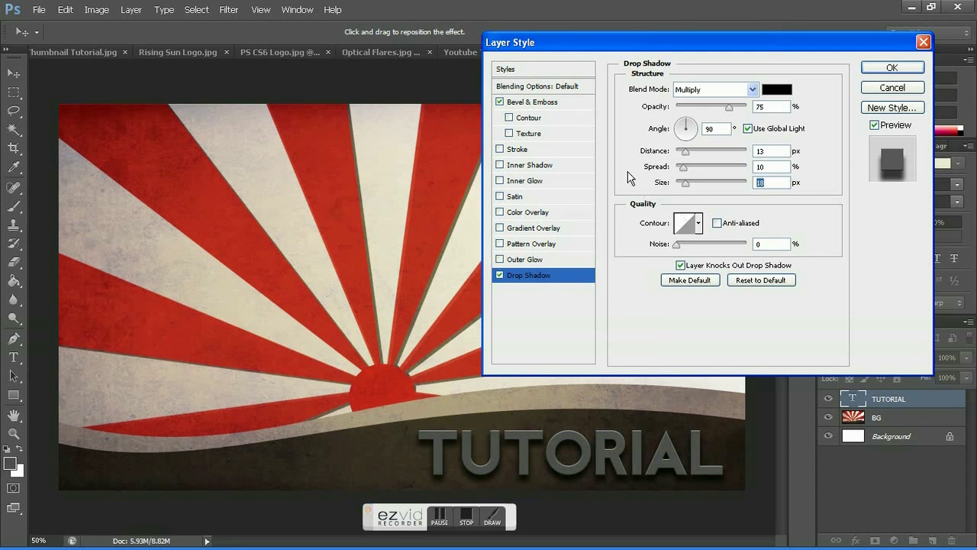
click(892, 67)
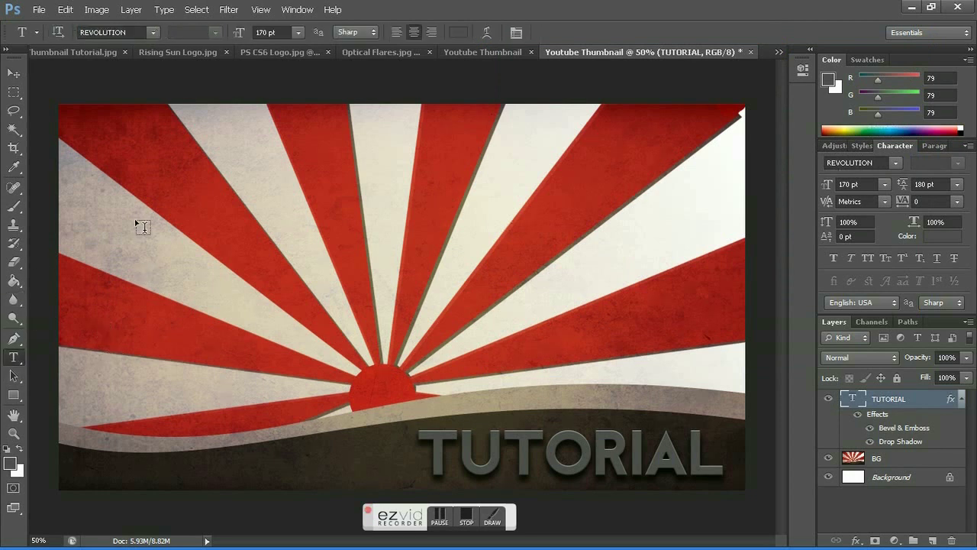
Type the headline 'MY CUSTOM THUMBNAIL' in a paragraph box across the upper canvas
drag(124, 128, 731, 394)
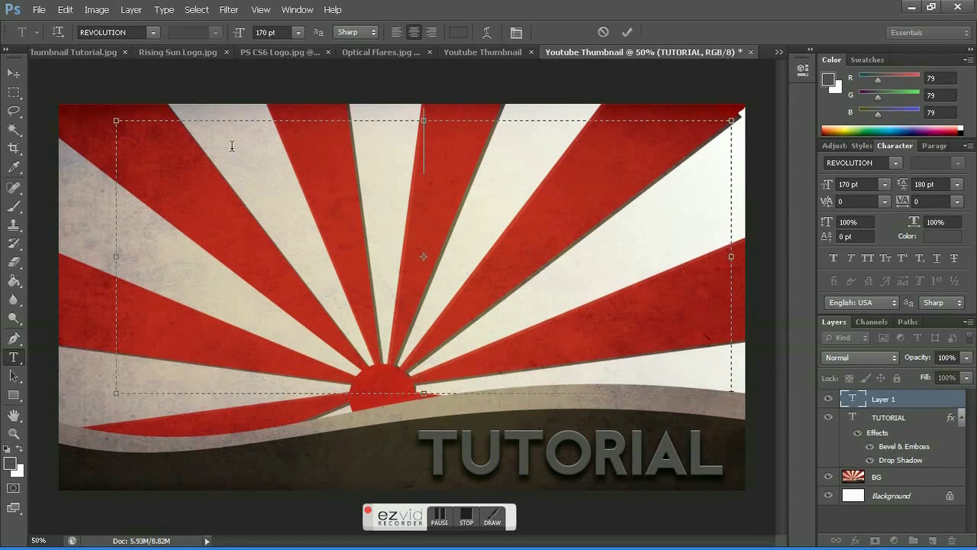
text(HOW TO MA)
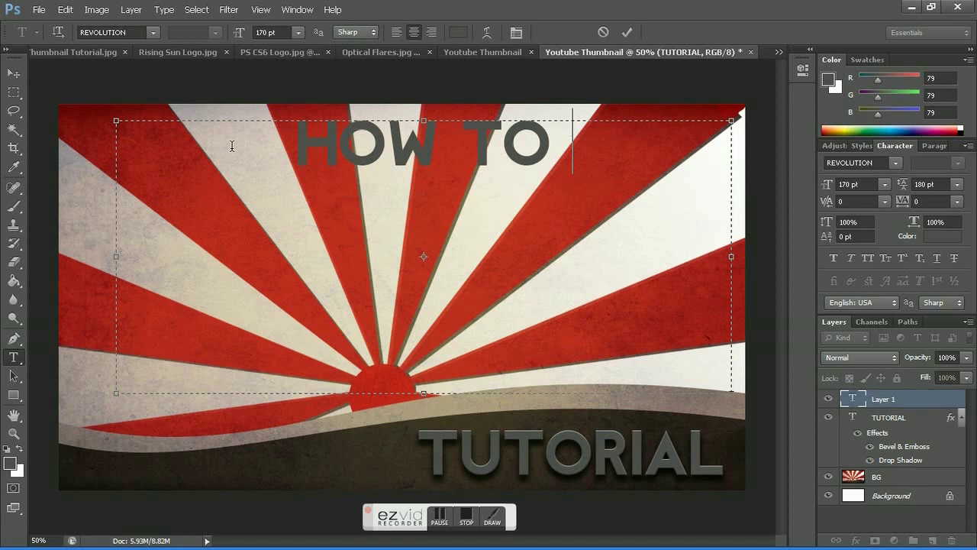
key(BackSpace)
key(BackSpace)
key(BackSpace)
key(BackSpace)
key(BackSpace)
key(BackSpace)
key(BackSpace)
key(BackSpace)
key(BackSpace)
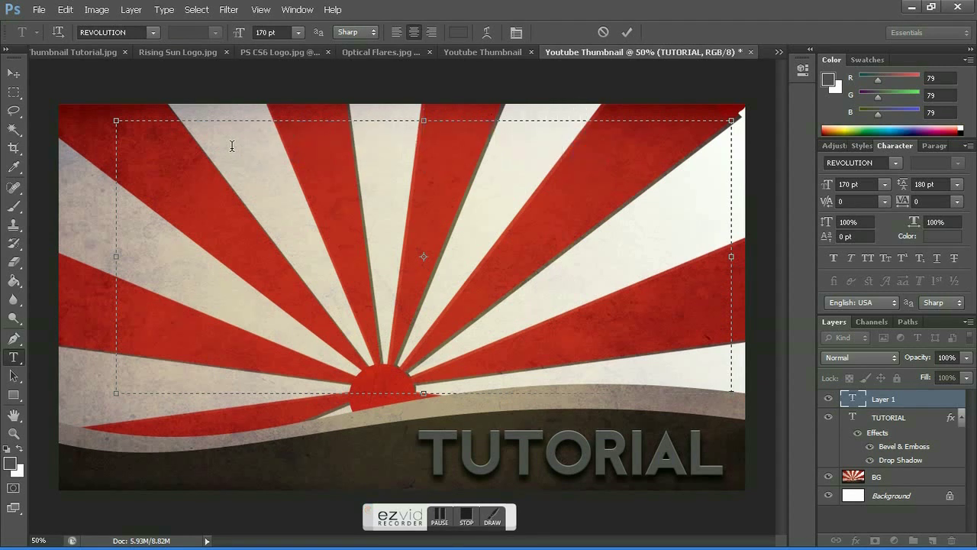
text(MY )
text(CUSTOM)
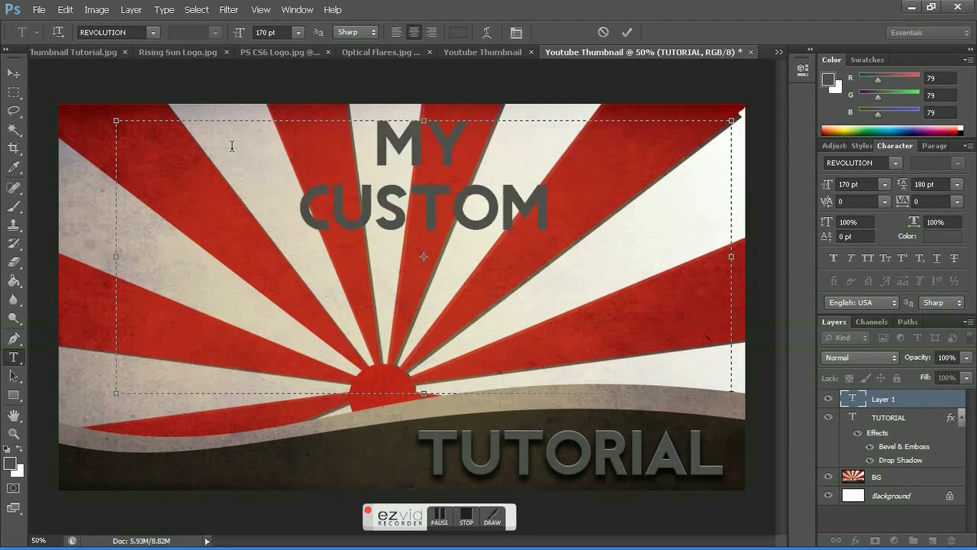
key(Return)
text(THUMBNAIL)
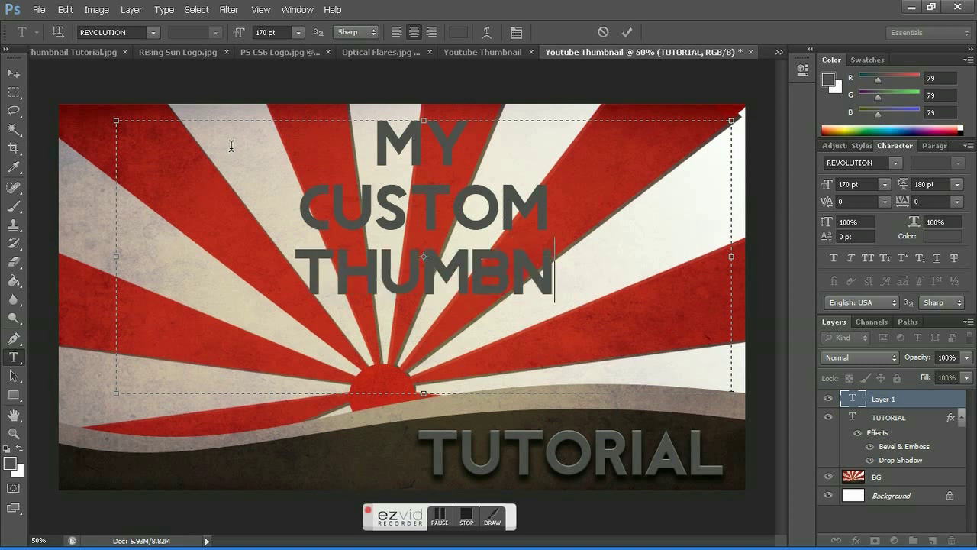
click(626, 32)
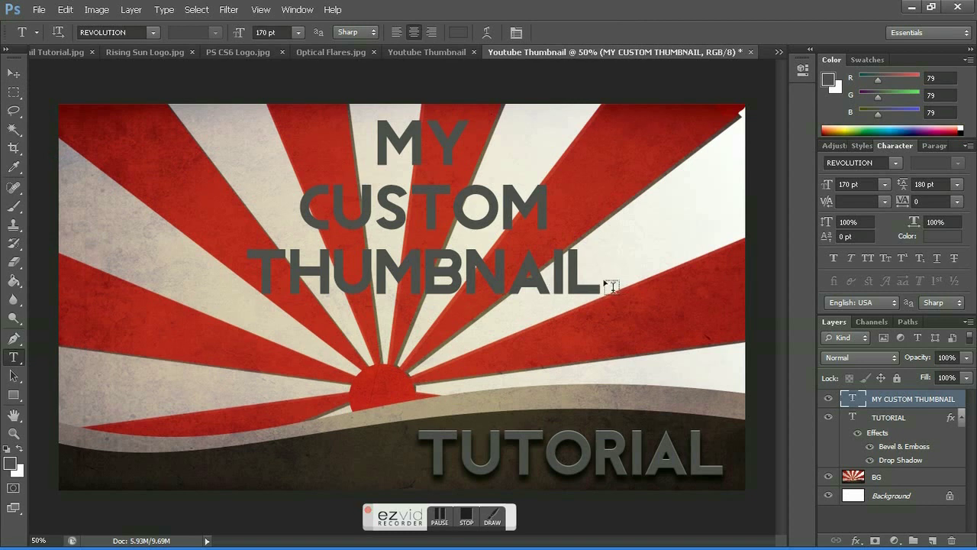
Change the headline text colour to black
drag(615, 283, 464, 42)
click(459, 33)
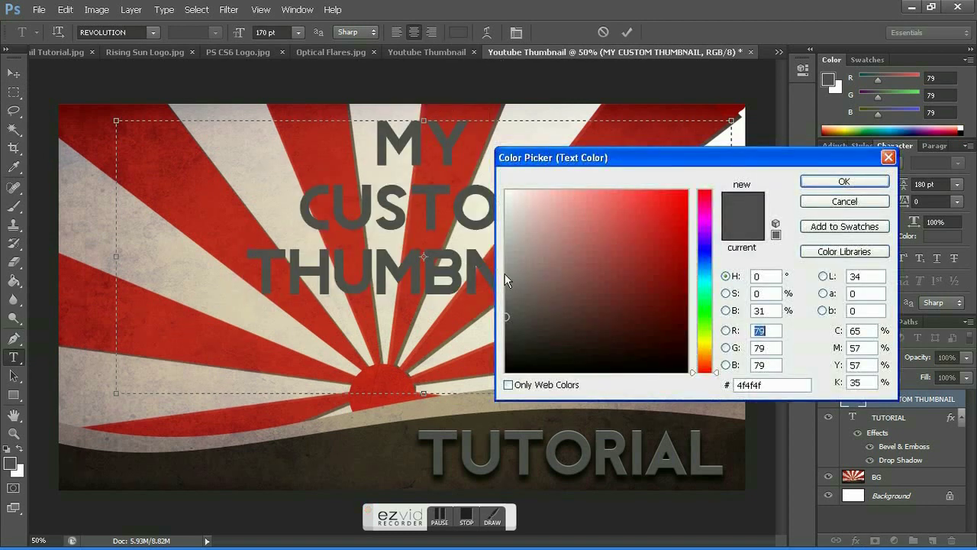
drag(506, 279, 712, 429)
click(818, 185)
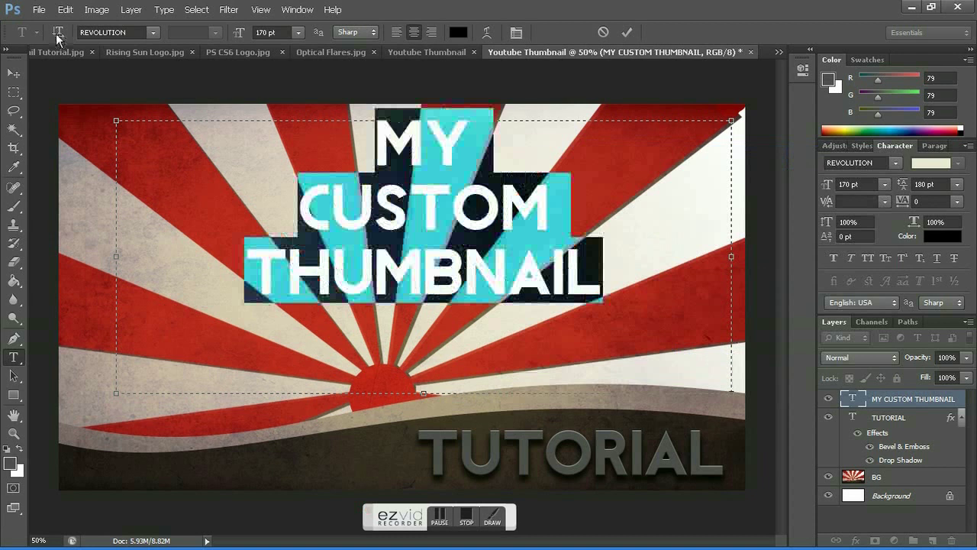
click(625, 32)
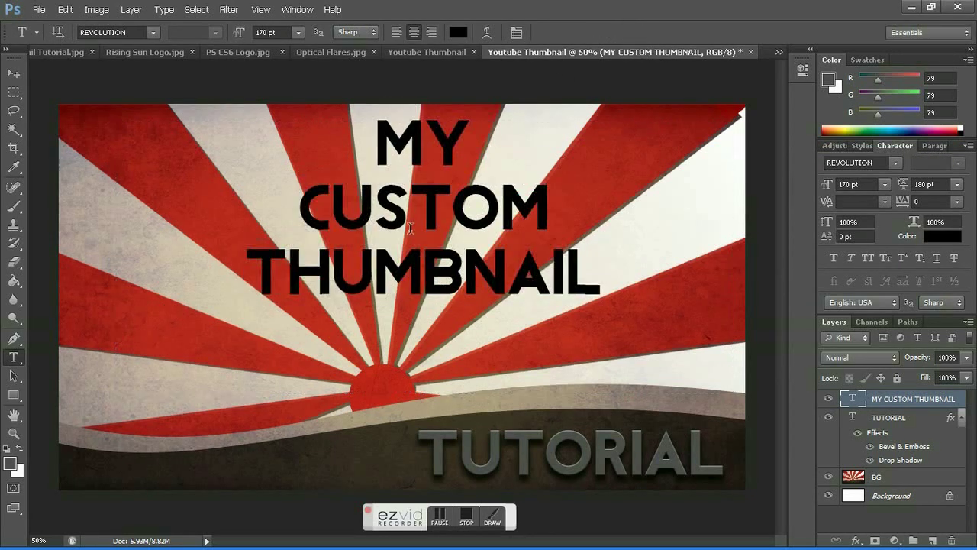
click(14, 73)
Enlarge the headline by about 16.6% and reposition it on the canvas
drag(341, 194, 334, 258)
key(ctrl+t)
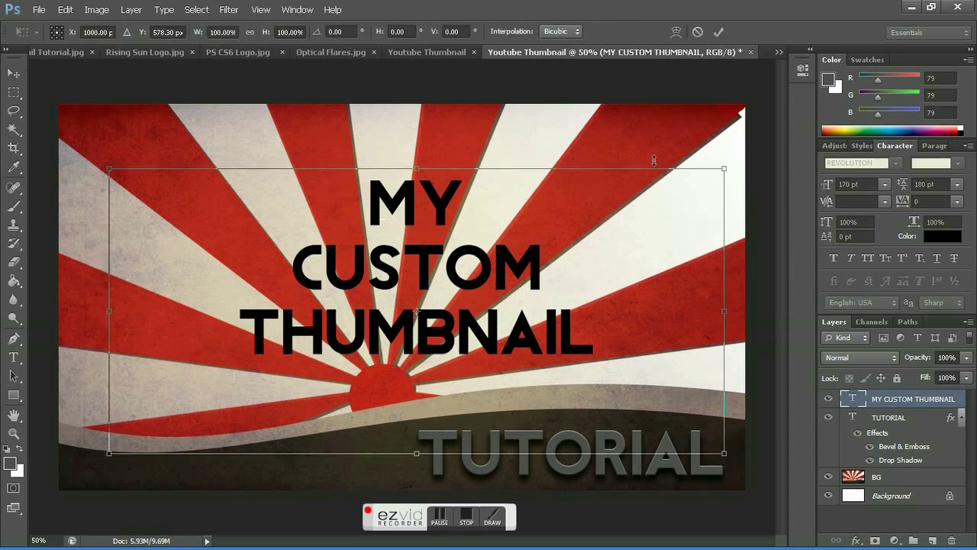
drag(724, 169, 774, 144)
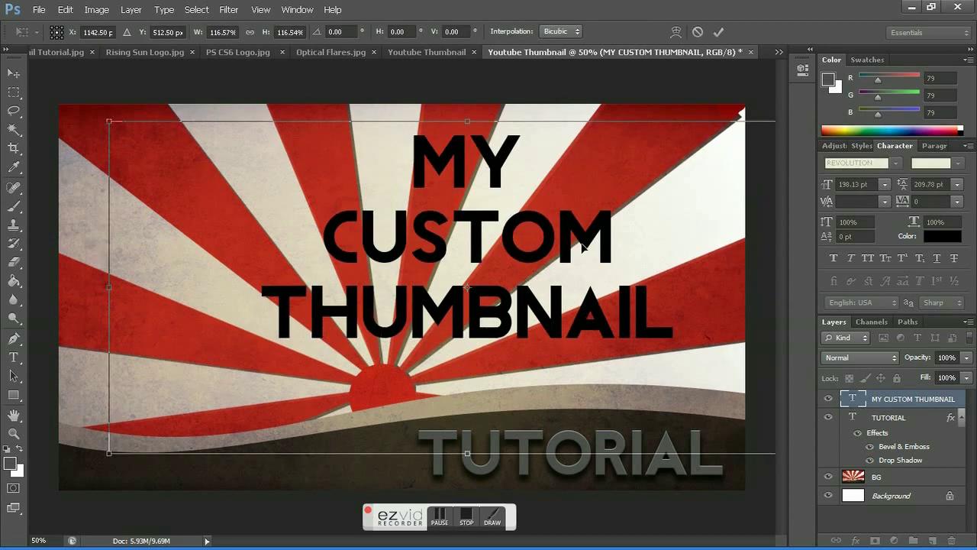
drag(507, 261, 487, 280)
key(Return)
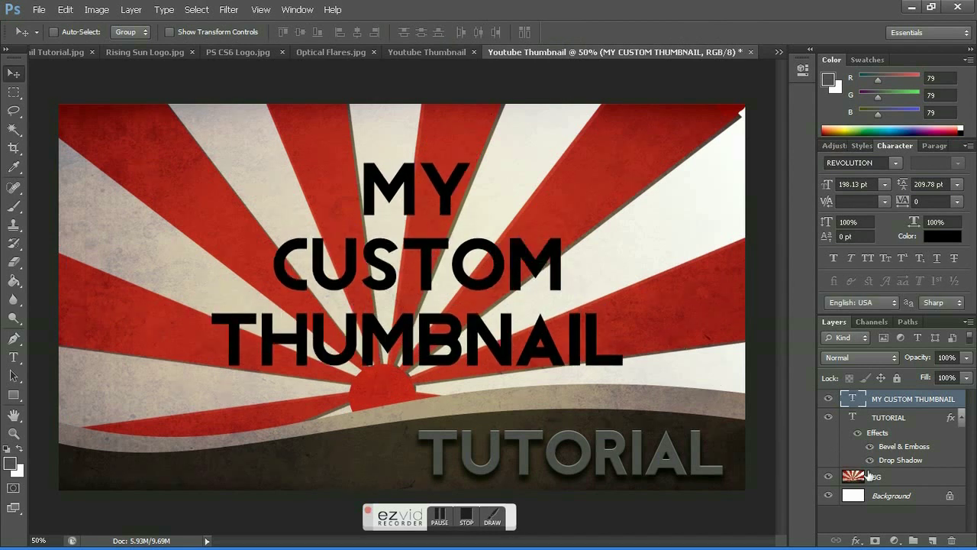
Copy the TUTORIAL layer style and paste it onto the MY CUSTOM THUMBNAIL layer
right_click(904, 419)
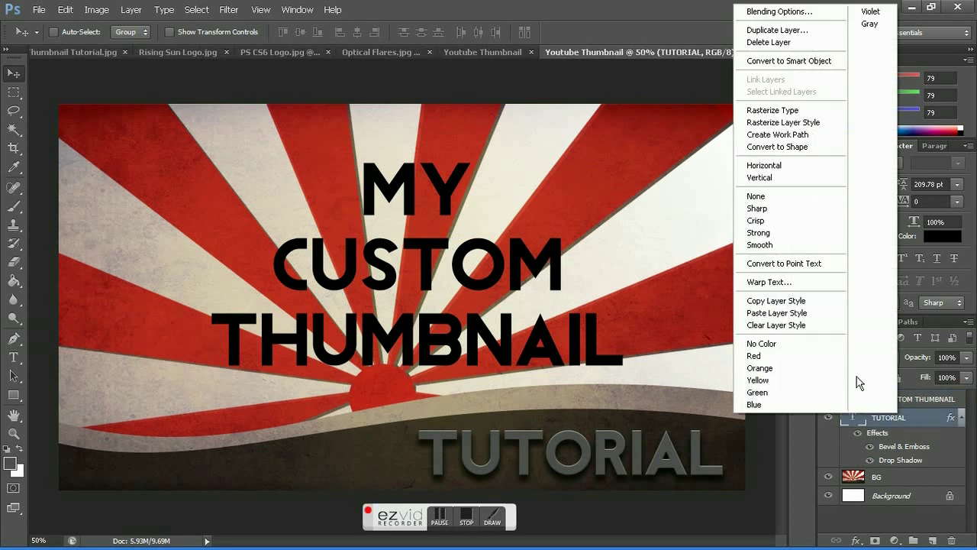
click(775, 300)
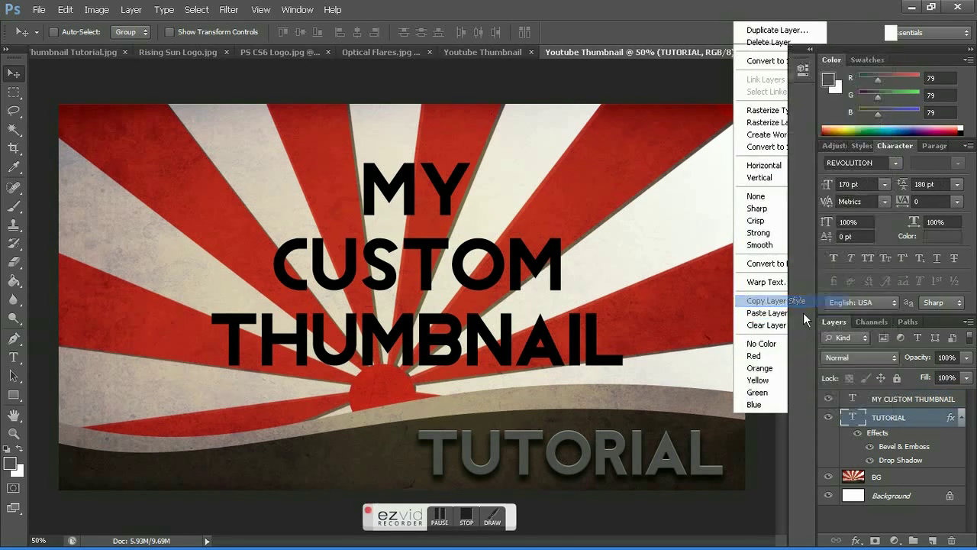
right_click(877, 403)
click(821, 450)
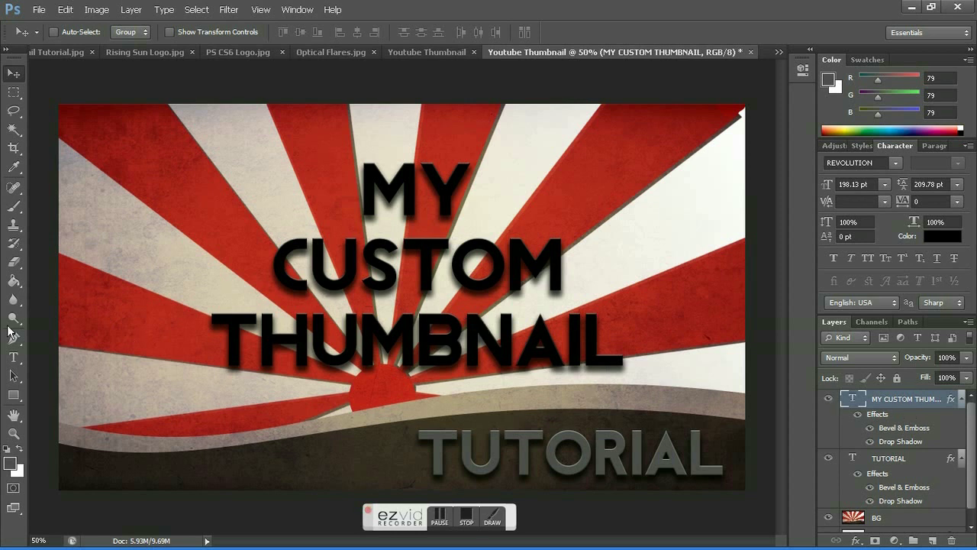
Drag the Ps logo from PS CS6 Logo onto the thumbnail's left side
click(238, 53)
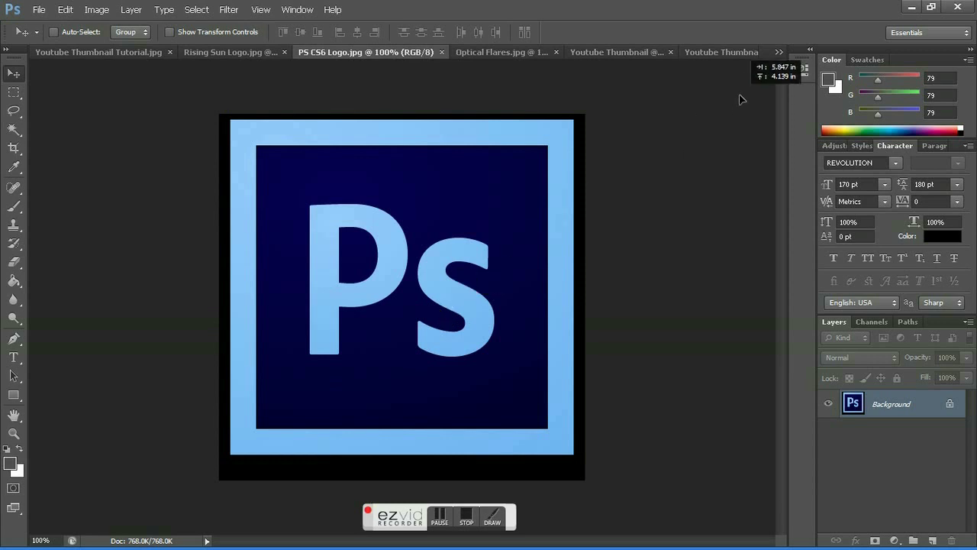
click(720, 53)
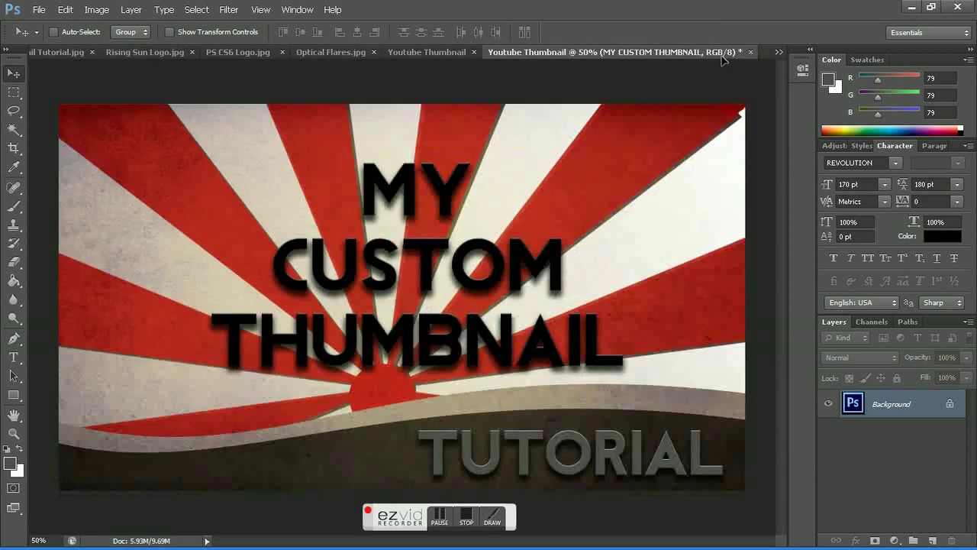
drag(507, 248, 219, 237)
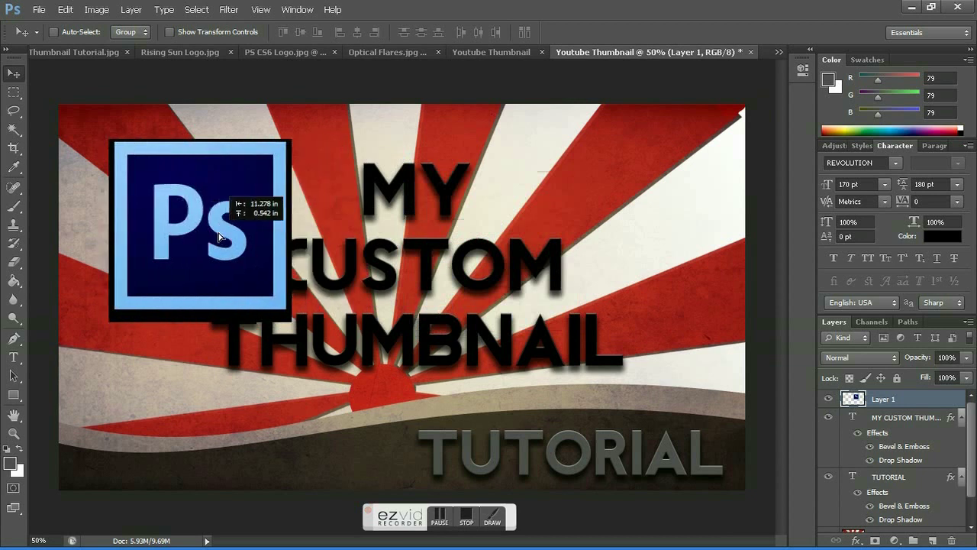
Remove the logo's black border with the Magic Wand and deselect
click(14, 129)
click(233, 318)
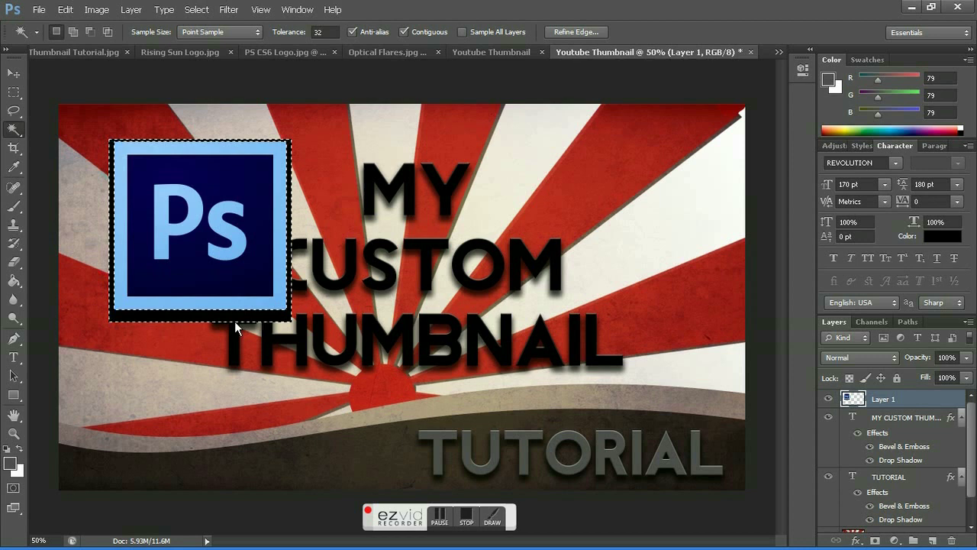
key(Delete)
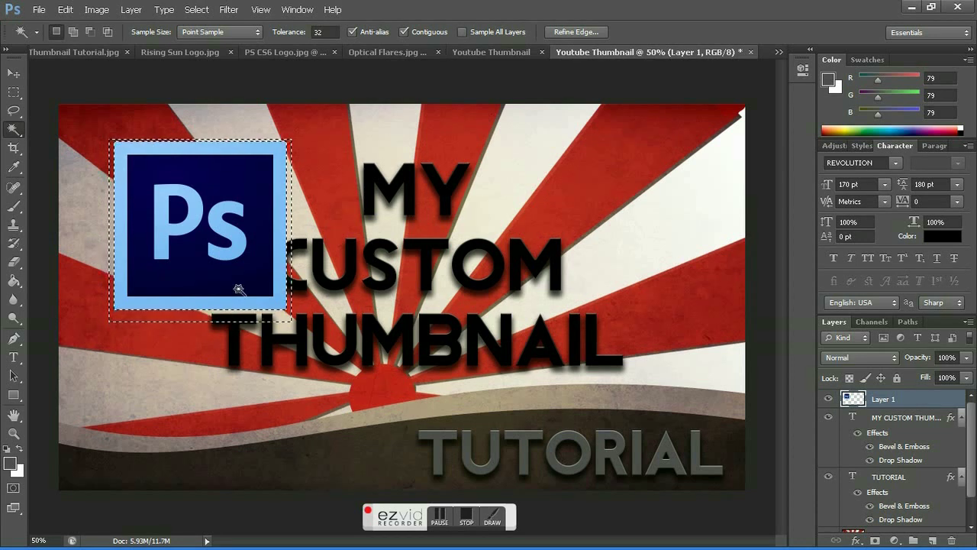
key(ctrl+d)
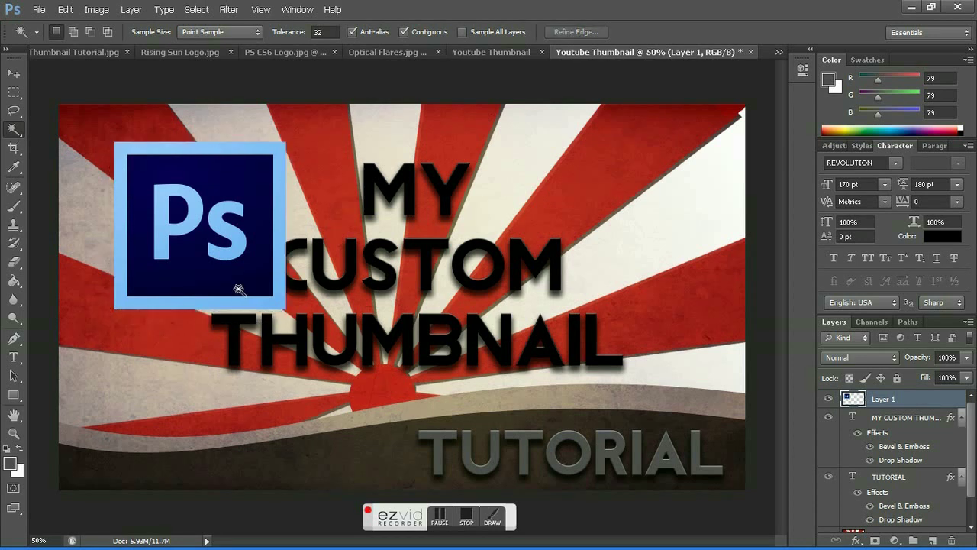
click(14, 72)
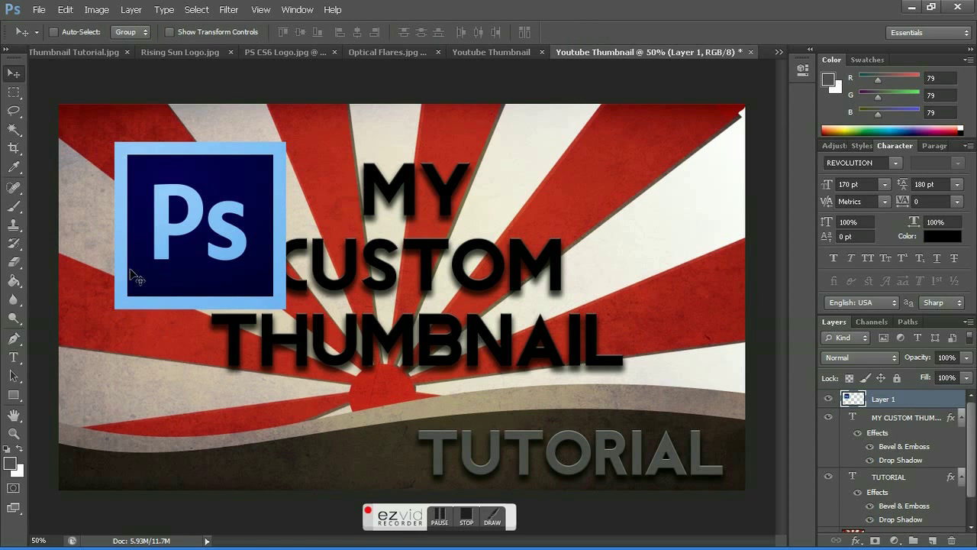
Scale the Ps logo to about 54.5% and place it in the top-left corner
key(ctrl+t)
drag(288, 312, 150, 197)
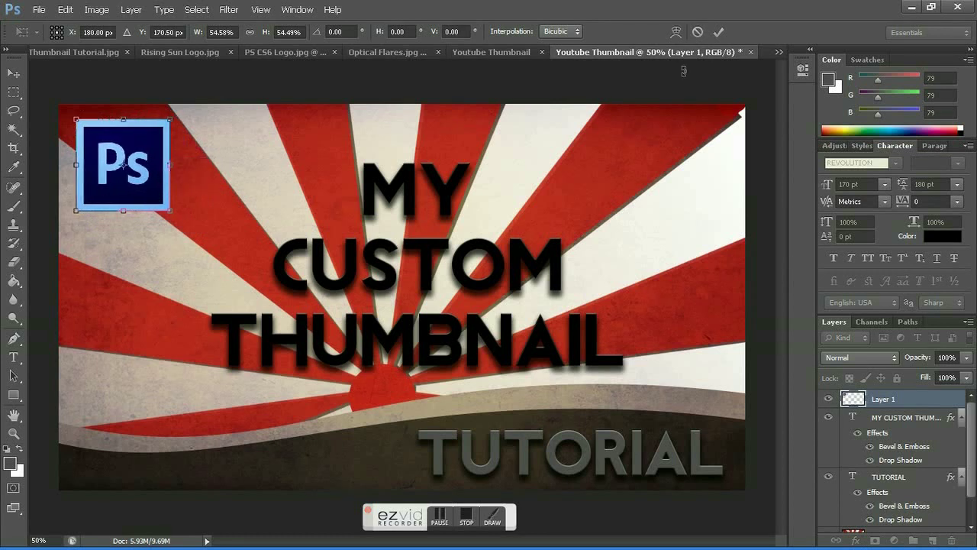
key(Return)
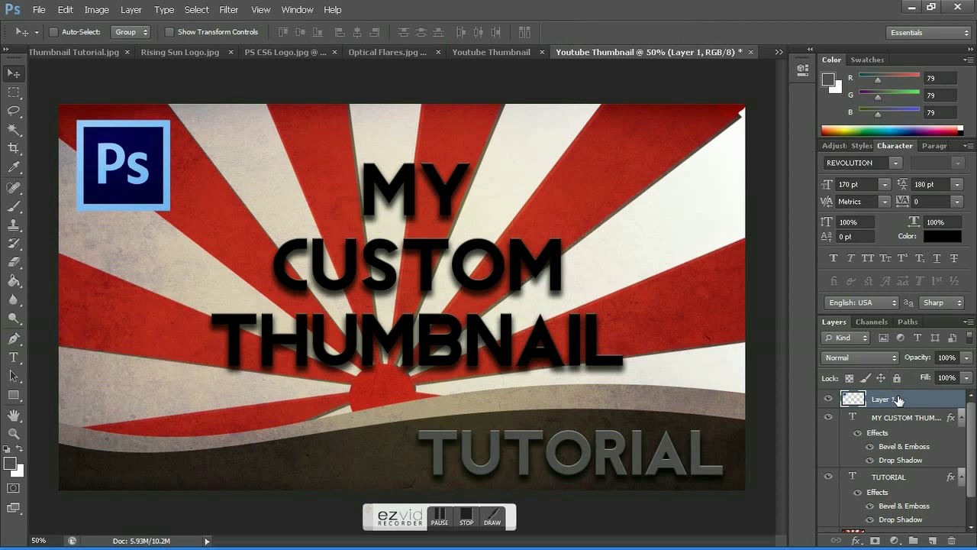
Paste the copied layer style, with its Bevel & Emboss, onto the Ps logo layer (Layer 1)
right_click(898, 399)
click(908, 411)
right_click(909, 410)
click(844, 206)
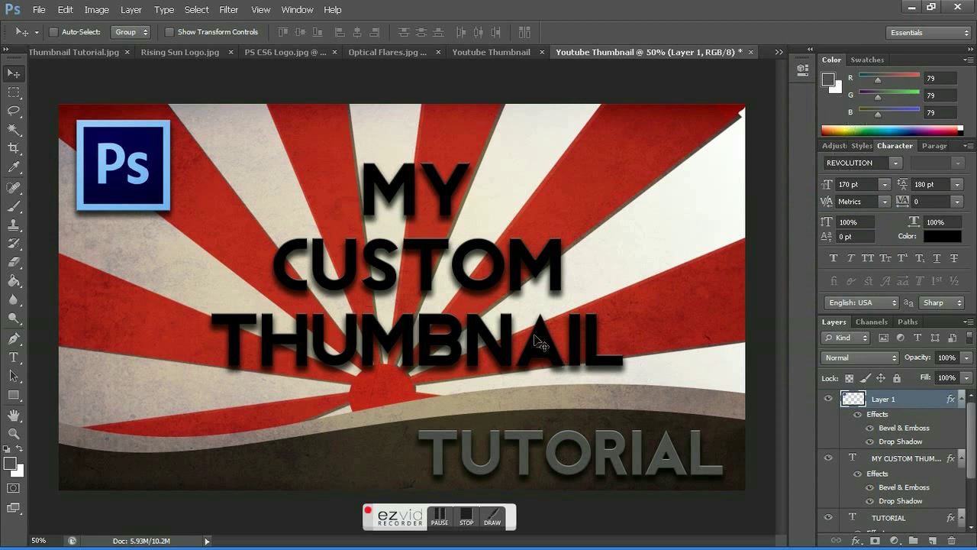
Enlarge the logo's drop shadow to 27 px, then bring up the Optical Flares.jpg image
right_click(903, 412)
click(821, 13)
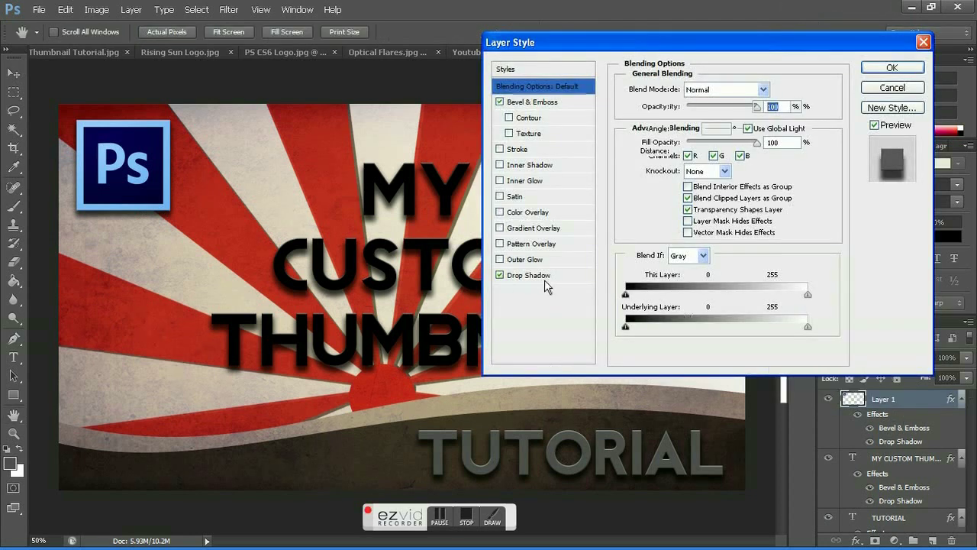
click(545, 277)
drag(686, 184, 688, 184)
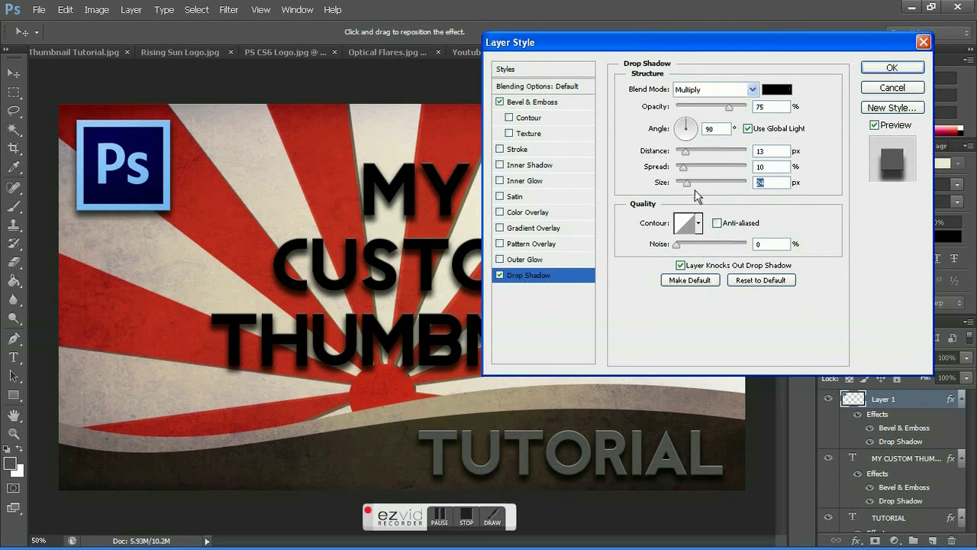
click(892, 68)
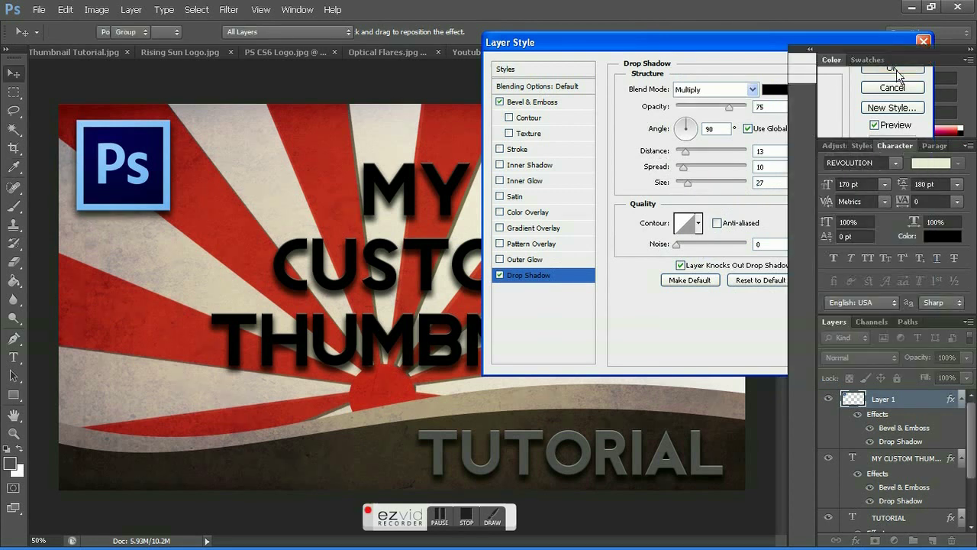
click(389, 54)
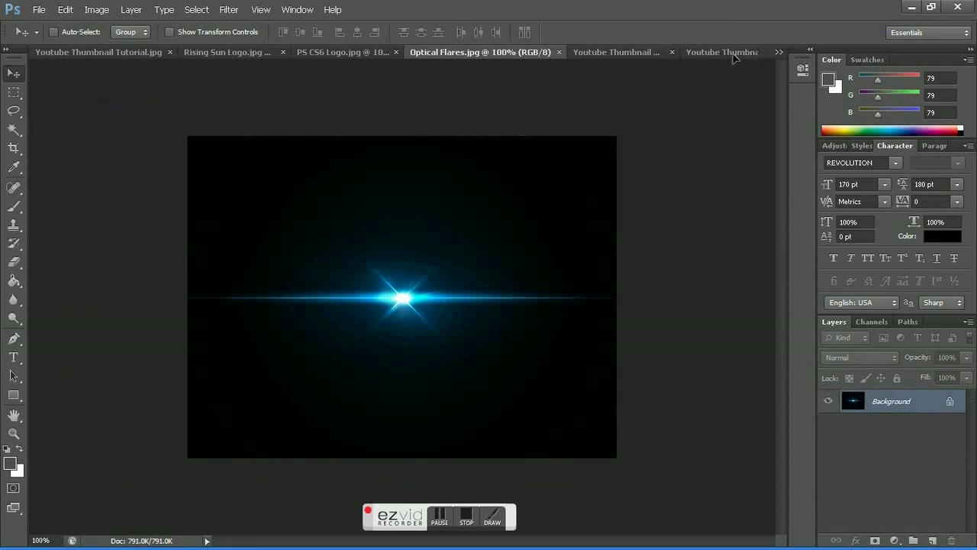
Drag the blue flare into the thumbnail, set it to Screen blending, and move it onto TUTORIAL
drag(732, 59, 617, 195)
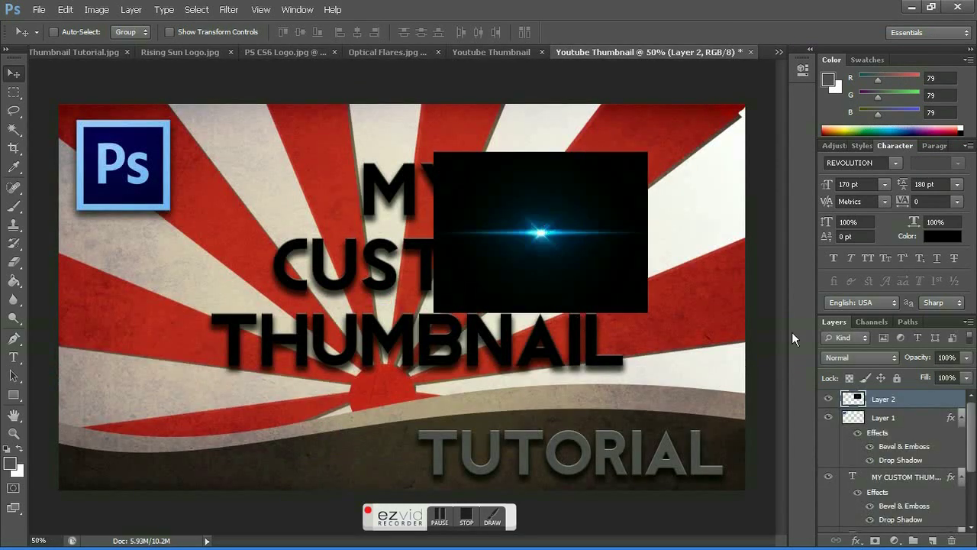
click(860, 359)
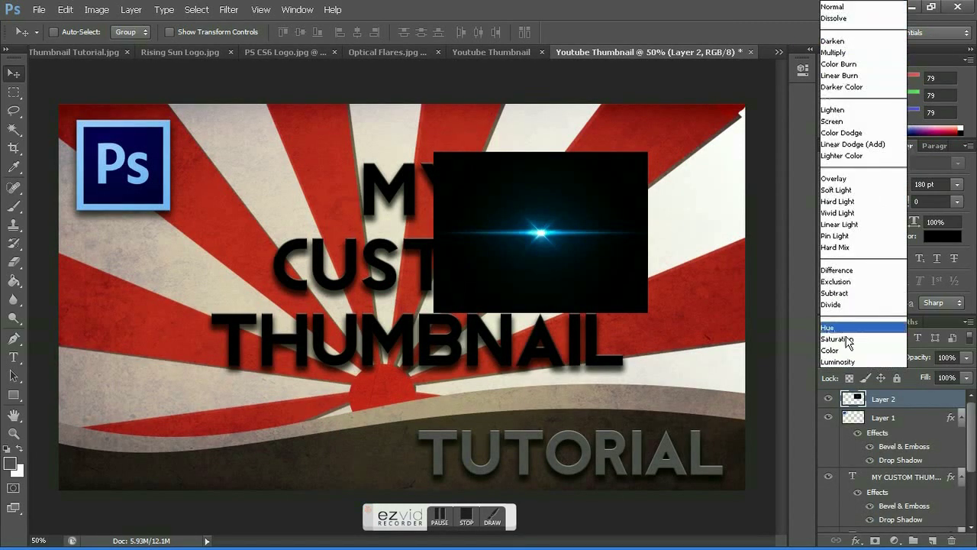
click(870, 124)
drag(516, 191, 516, 438)
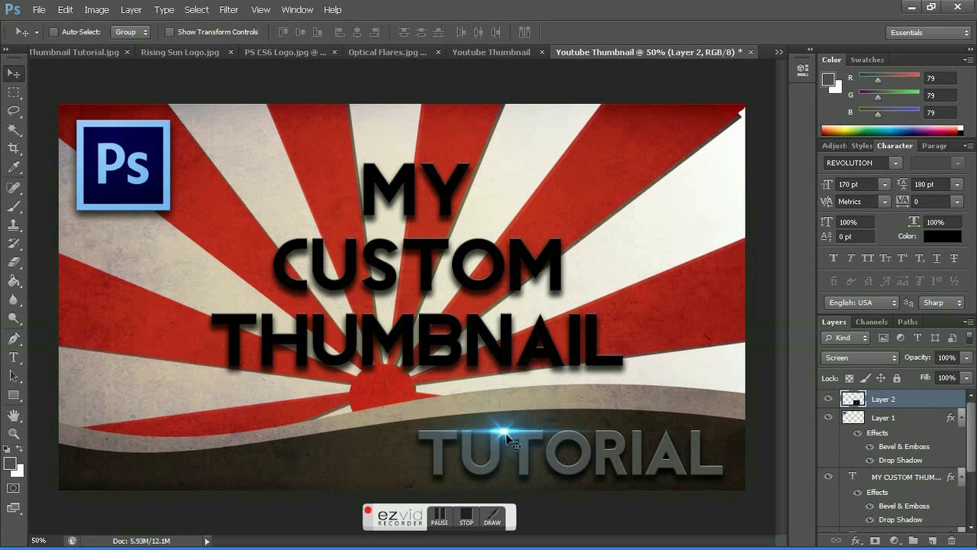
Free Transform the flare slightly smaller, nudge it right over TUTORIAL, and commit
key(ctrl+t)
drag(612, 509, 607, 505)
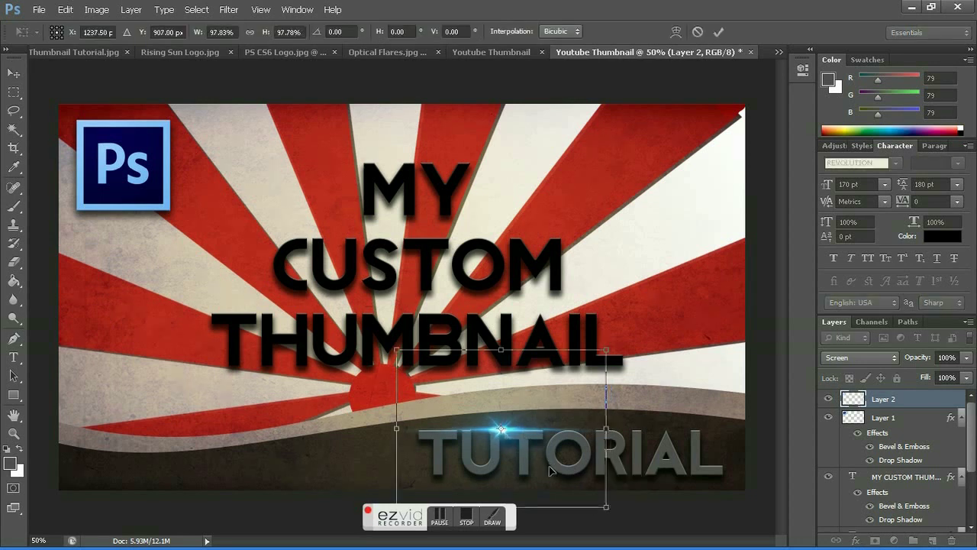
drag(521, 438, 528, 441)
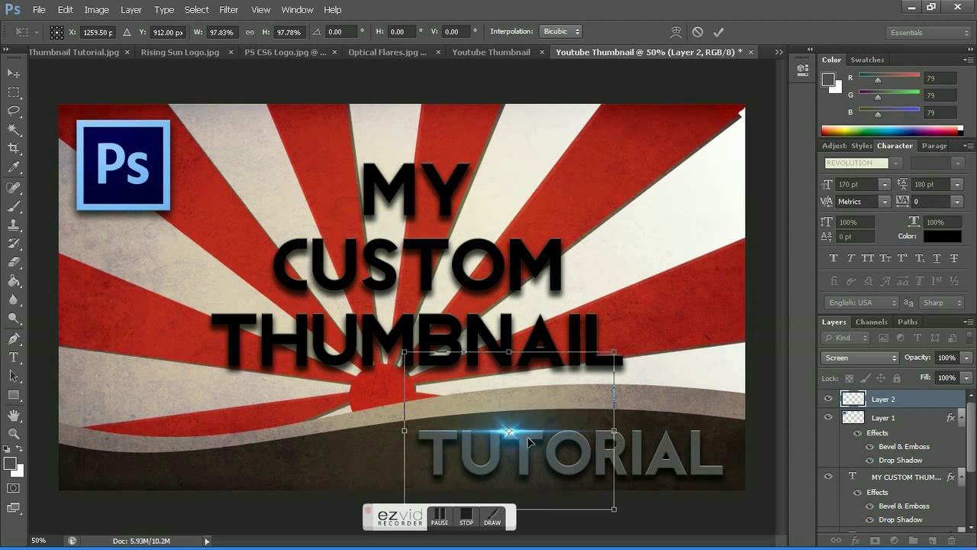
click(718, 31)
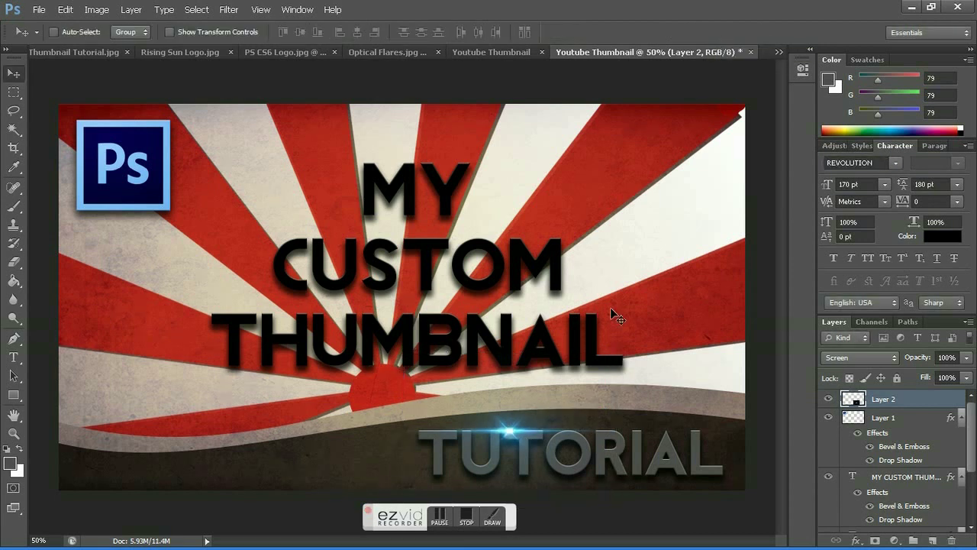